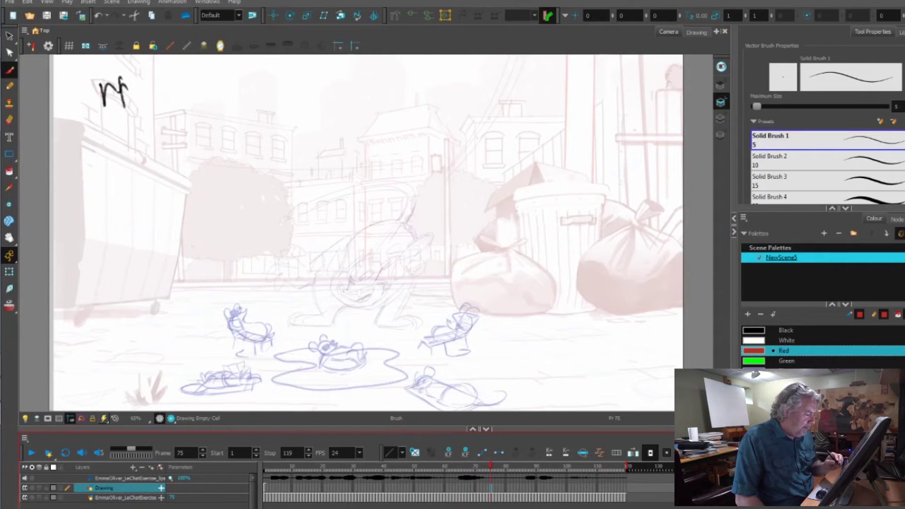
- Review the cat's rough animation across the scene, going back to the opening poses near frame 2
drag(485, 466, 305, 466)
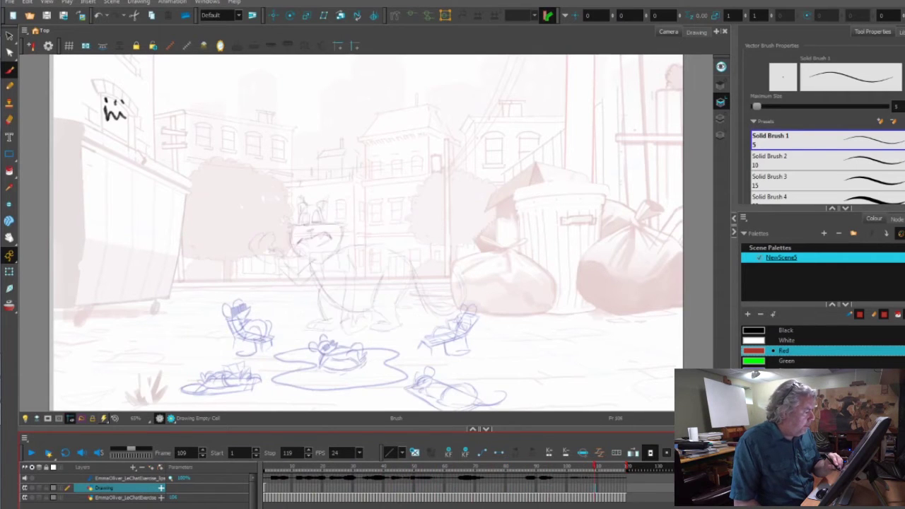
mouse_move(558, 467)
mouse_down()
mouse_move(505, 466)
mouse_move(517, 467)
mouse_up()
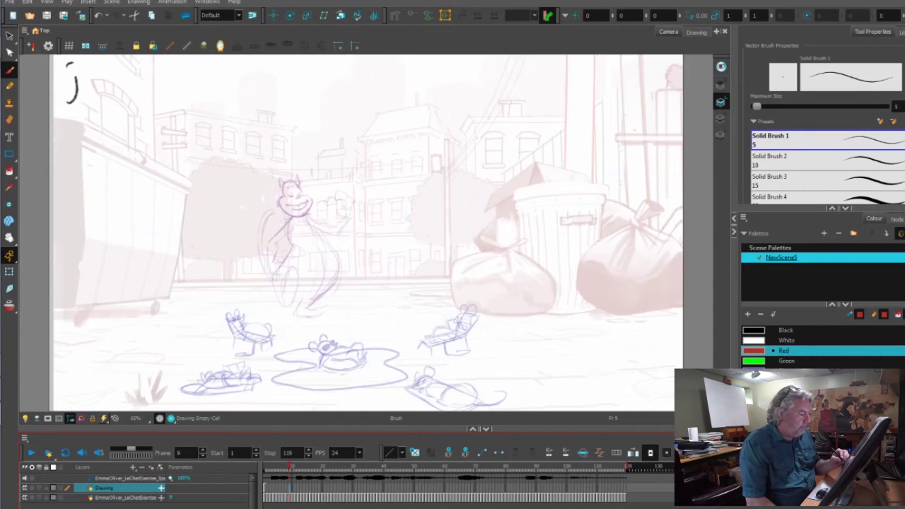
key(comma)
key(comma)
key(comma)
key(comma)
key(comma)
key(comma)
key(comma)
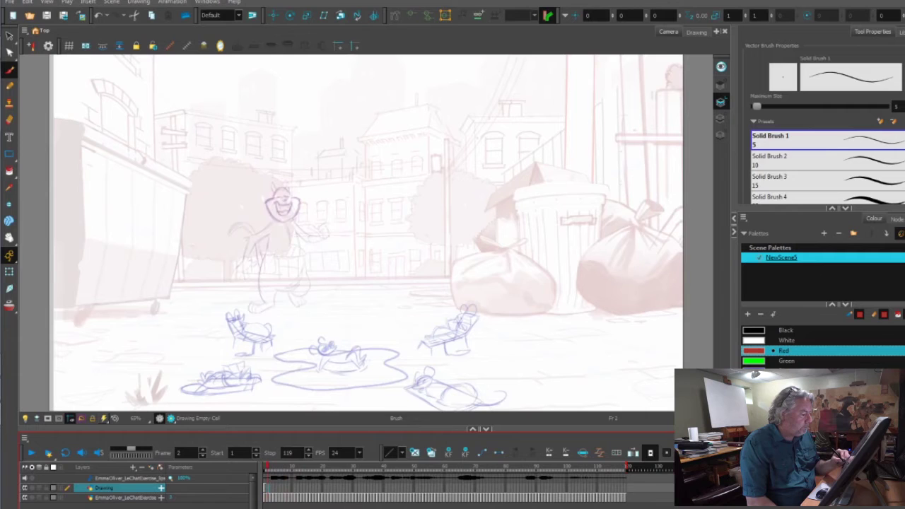
- Examine the cat's poses and mouth shapes frame by frame from frame 2 up to about frame 70
key(period)
key(period)
key(period)
drag(273, 466, 443, 467)
key(period)
key(period)
key(period)
key(period)
key(period)
key(period)
key(period)
key(period)
key(period)
key(period)
key(period)
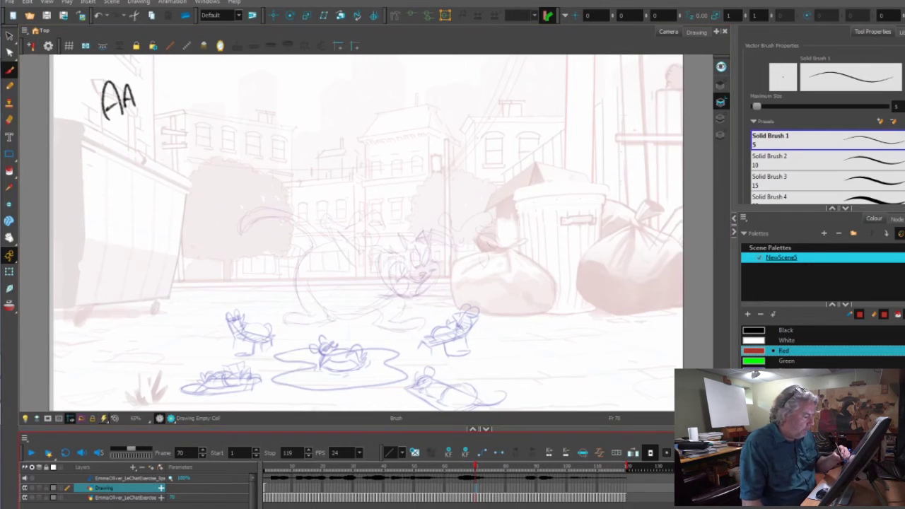
- Replay the cat's action from frame 2 and study its poses frame by frame past the middle of the scene
click(273, 467)
mouse_move(274, 466)
mouse_down()
mouse_move(338, 467)
mouse_move(265, 468)
mouse_move(623, 467)
mouse_move(267, 468)
mouse_up()
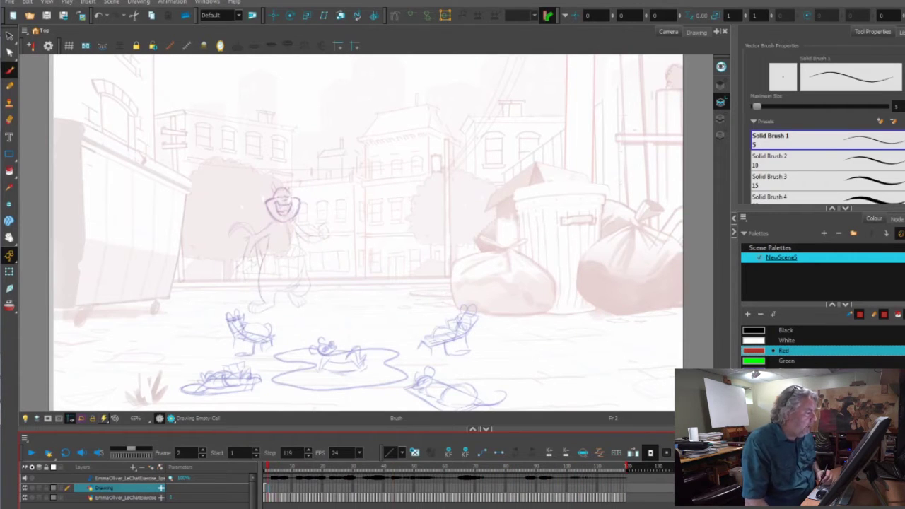
drag(267, 468, 453, 468)
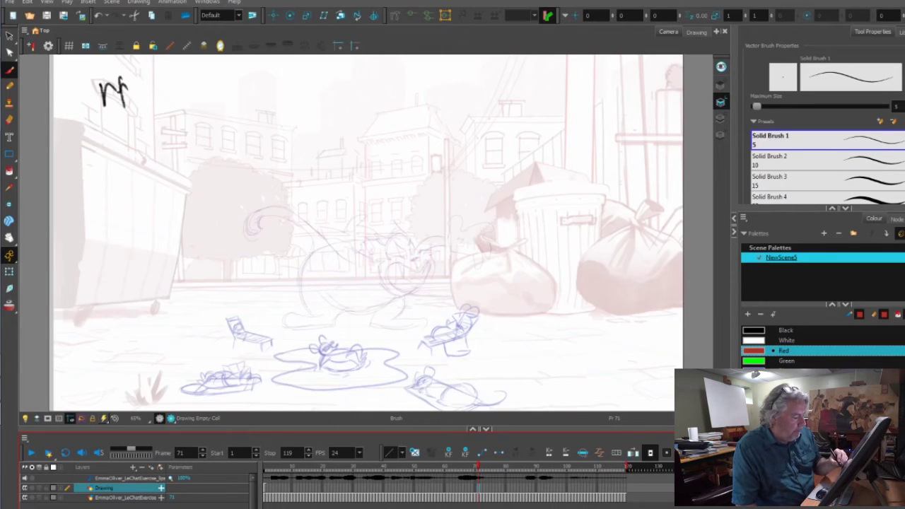
key(period)
key(period)
key(period)
key(period)
key(period)
key(period)
key(period)
key(period)
key(period)
key(period)
key(period)
key(period)
key(period)
key(period)
key(period)
key(period)
key(period)
key(period)
key(period)
key(period)
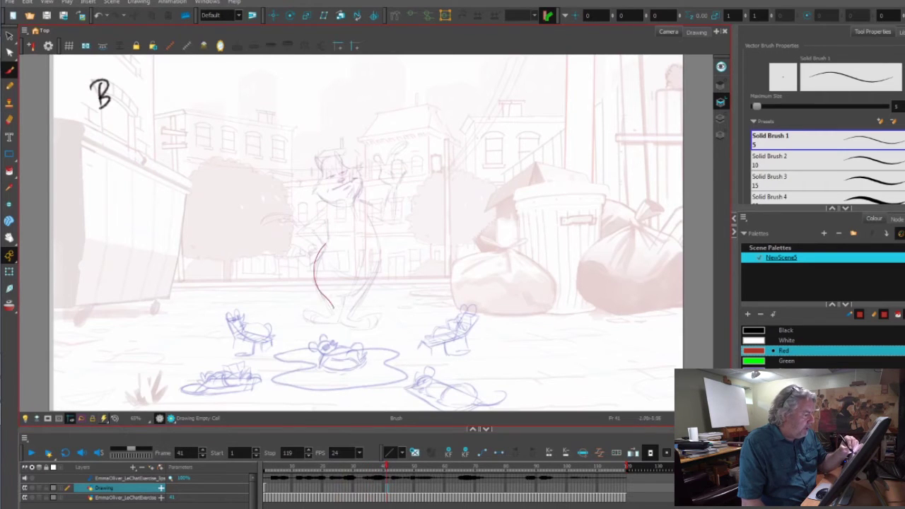
- On frame 41, sketch red construction lines over the standing cat's body, head, arms and feet with the Brush
drag(324, 301, 329, 311)
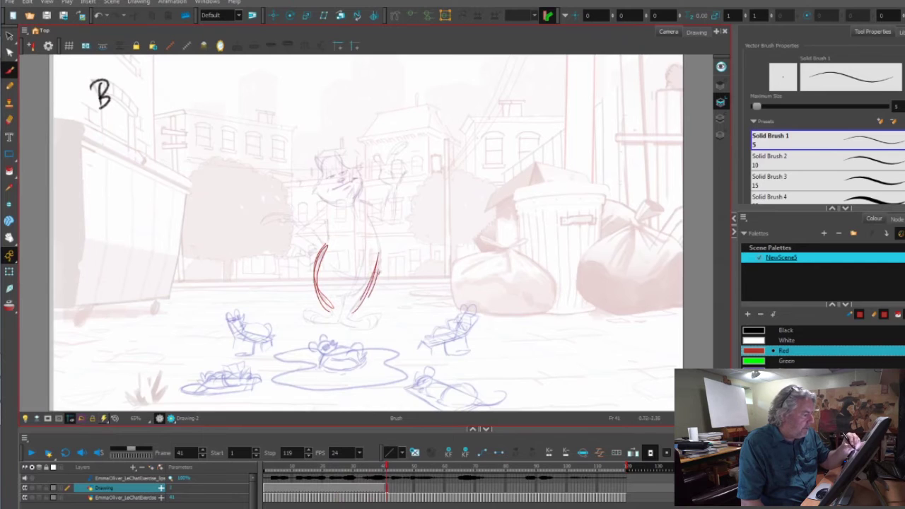
drag(380, 254, 376, 271)
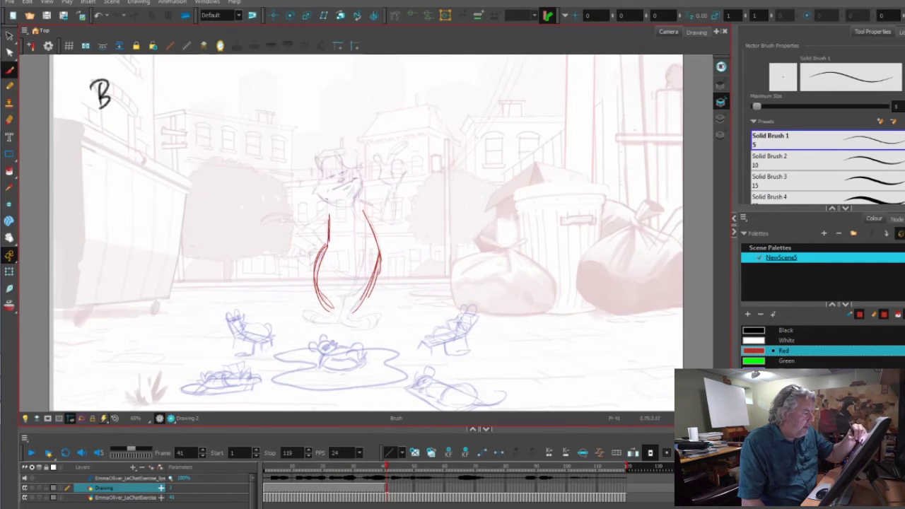
drag(345, 171, 341, 174)
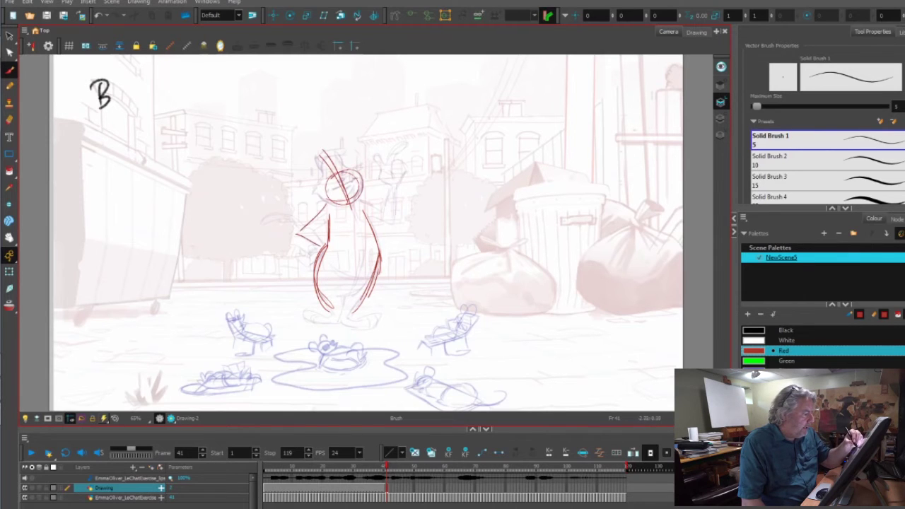
drag(362, 203, 381, 209)
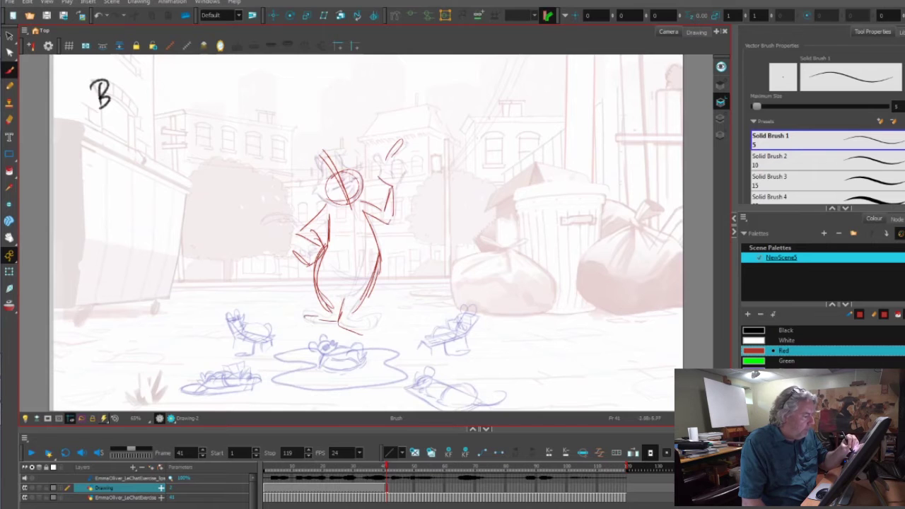
- Examine the cat's change from the standing pose at frame 41 to the crouching pose around frame 72
drag(387, 466, 412, 466)
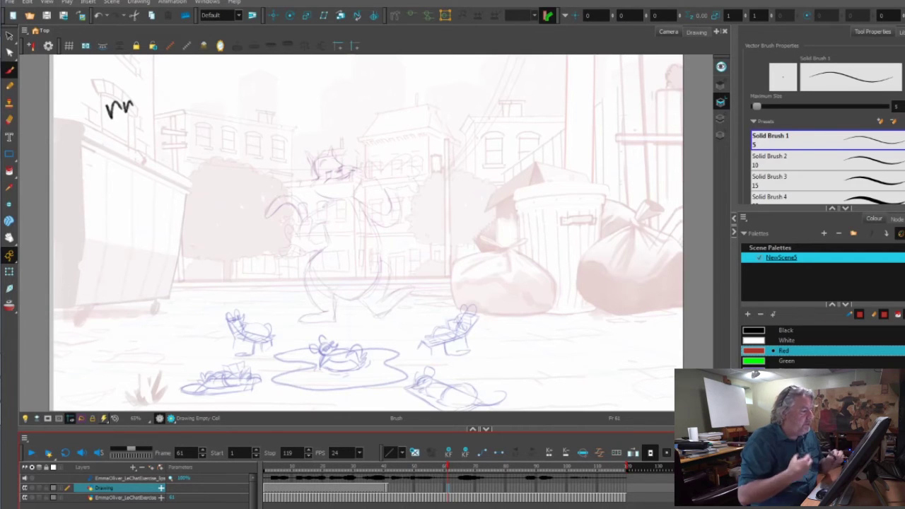
drag(447, 467, 475, 466)
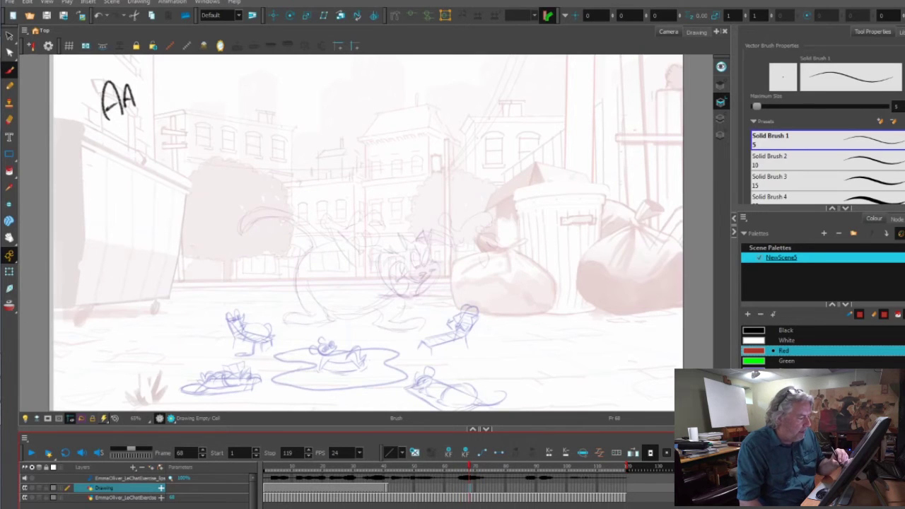
drag(470, 467, 481, 467)
key(comma)
key(comma)
key(comma)
key(comma)
key(comma)
key(comma)
key(comma)
key(comma)
key(comma)
key(comma)
key(comma)
key(comma)
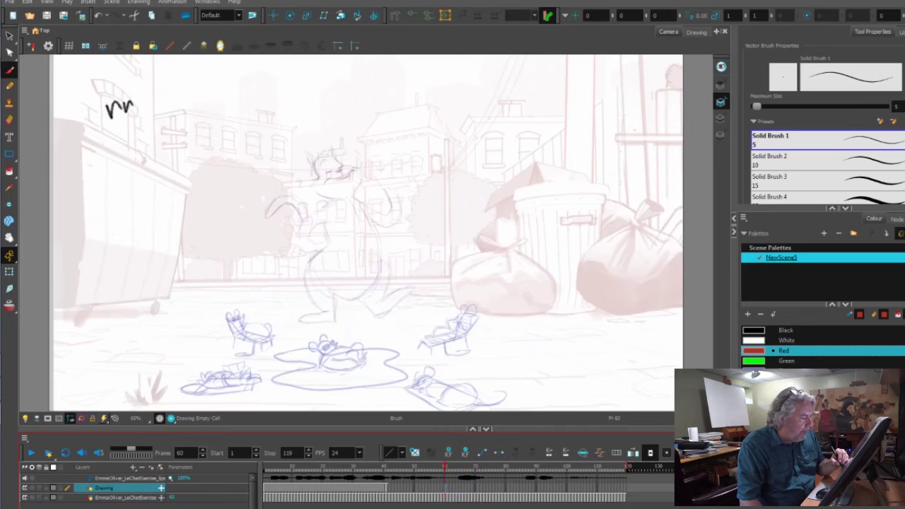
key(period)
key(period)
key(period)
key(period)
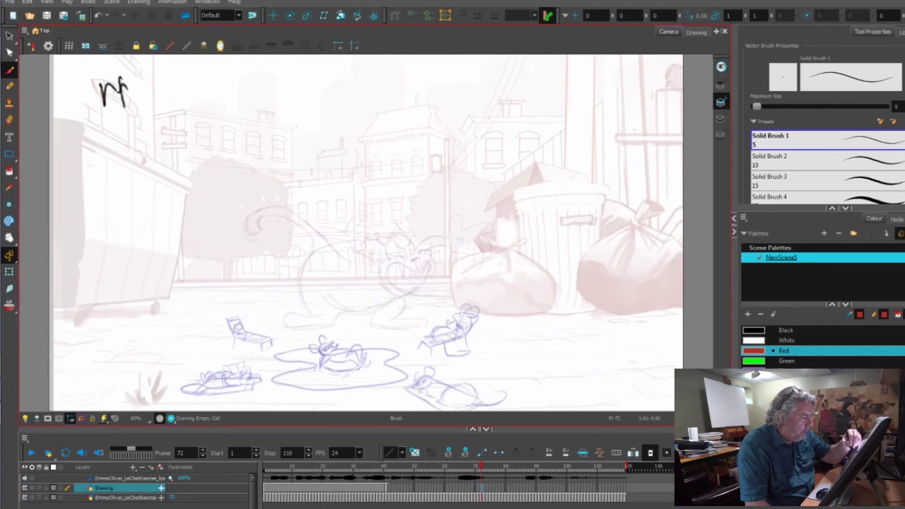
- On frame 72, sketch overlapping red construction circles with facial guide lines over the crouching cat's head
mouse_move(418, 260)
mouse_down()
mouse_move(422, 267)
mouse_move(400, 263)
mouse_move(397, 302)
mouse_up()
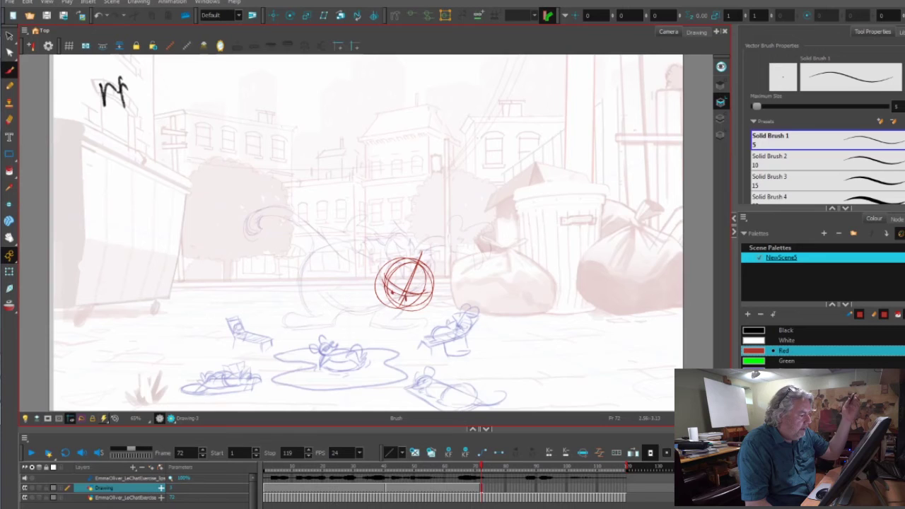
mouse_move(376, 293)
mouse_down()
mouse_move(401, 314)
mouse_move(419, 311)
mouse_up()
mouse_move(383, 281)
mouse_down()
mouse_move(424, 284)
mouse_move(418, 295)
mouse_up()
drag(417, 259, 423, 290)
mouse_move(403, 266)
mouse_down()
mouse_move(375, 304)
mouse_move(386, 311)
mouse_up()
mouse_move(408, 319)
mouse_down()
mouse_move(426, 302)
mouse_move(417, 317)
mouse_up()
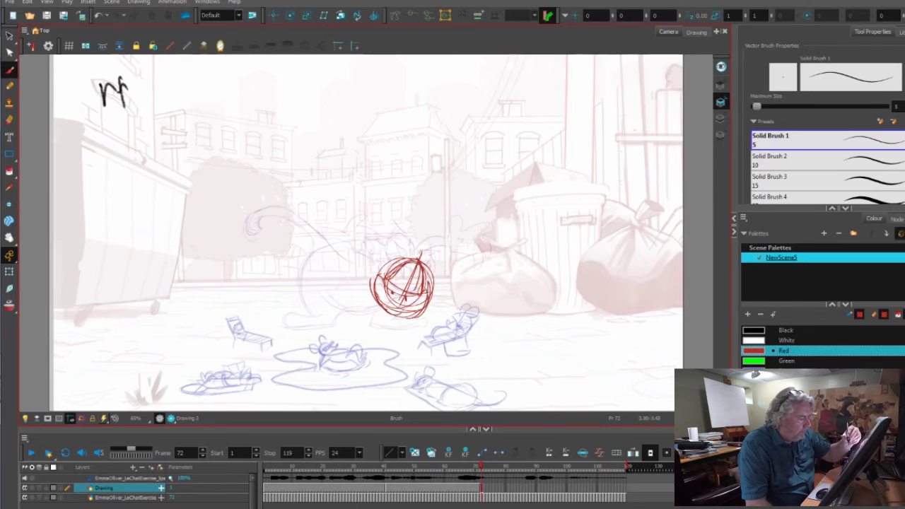
- Flip between frames 71, 72 and 73 to compare the red head construction with the neighbouring drawings
drag(481, 466, 479, 467)
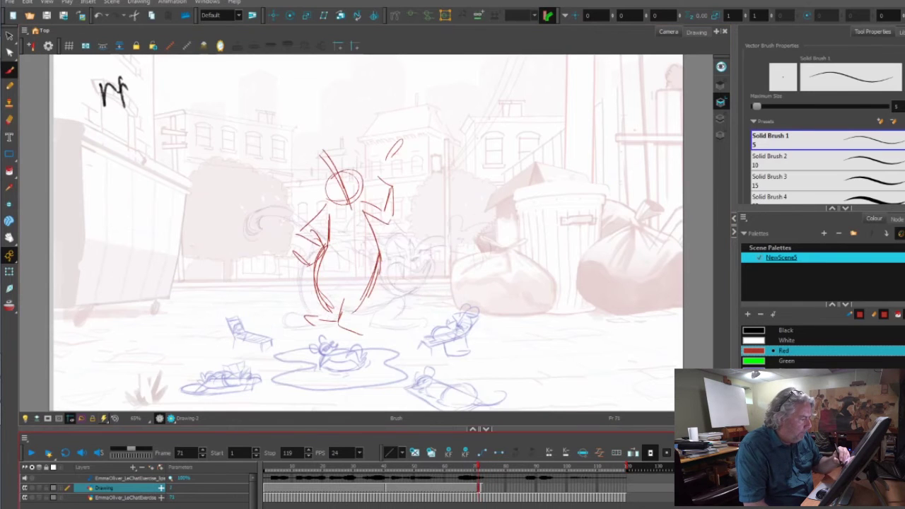
key(period)
key(period)
key(comma)
key(comma)
key(period)
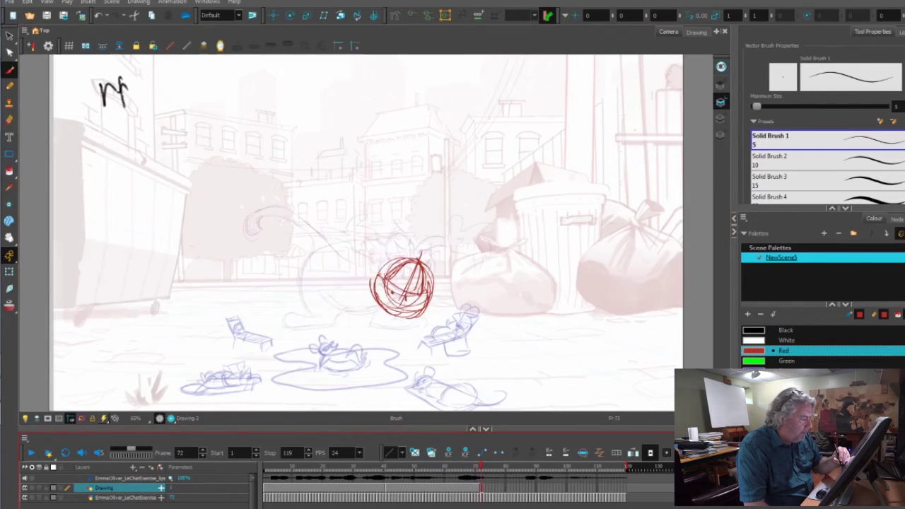
key(period)
key(comma)
key(comma)
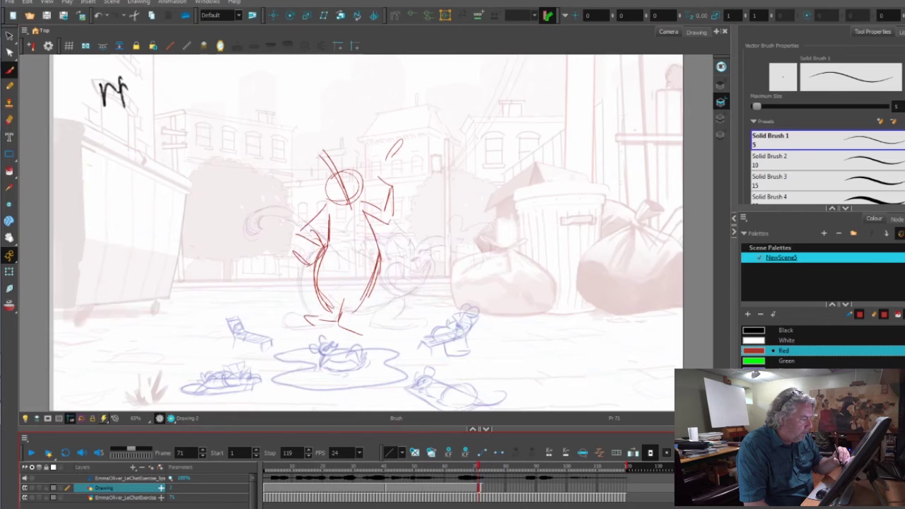
key(period)
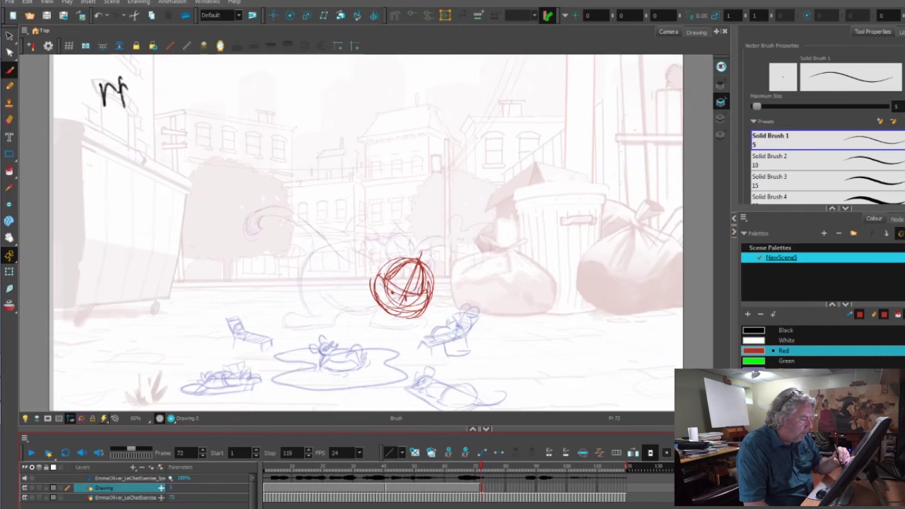
key(period)
key(comma)
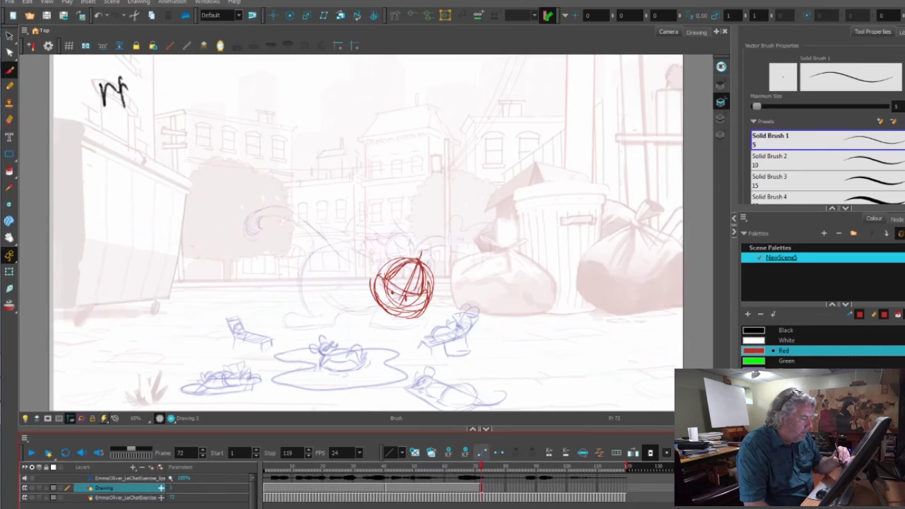
mouse_move(387, 238)
mouse_down()
mouse_move(348, 310)
mouse_move(309, 309)
mouse_up()
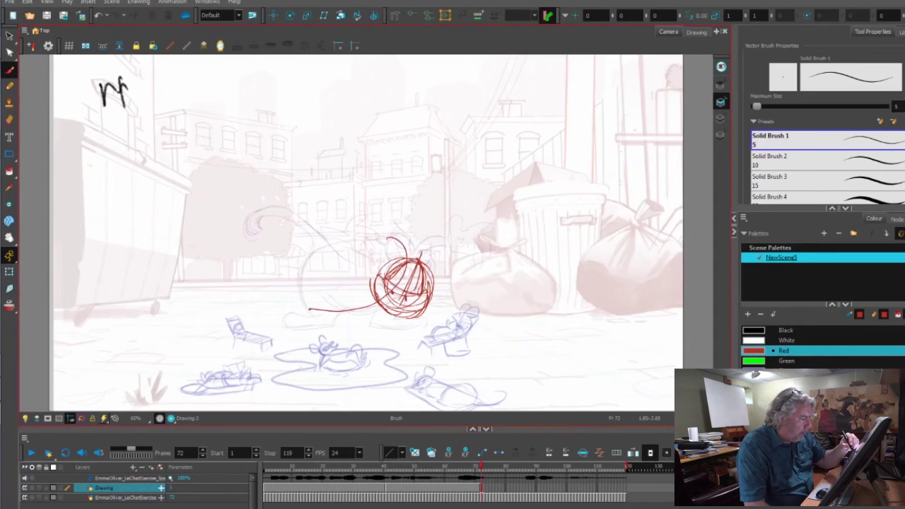
mouse_move(402, 233)
mouse_down()
mouse_move(395, 269)
mouse_move(325, 267)
mouse_up()
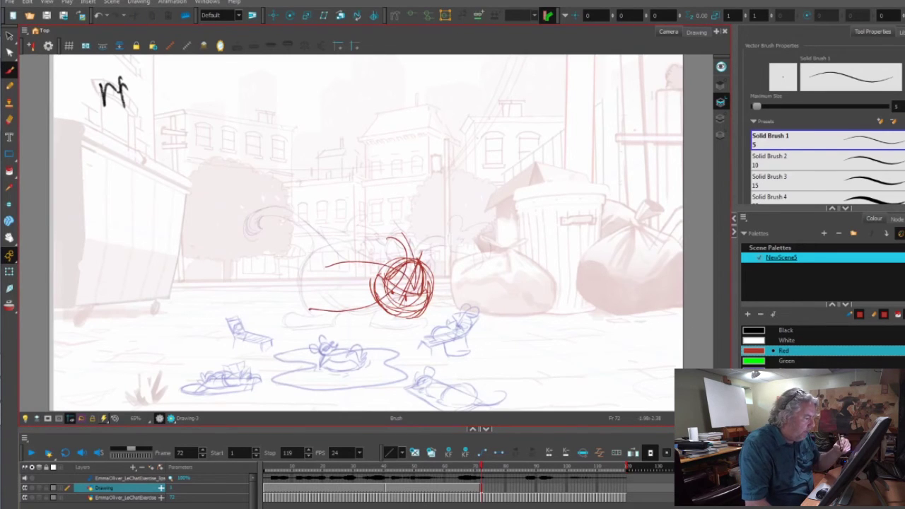
key(ctrl+z)
key(alt+s)
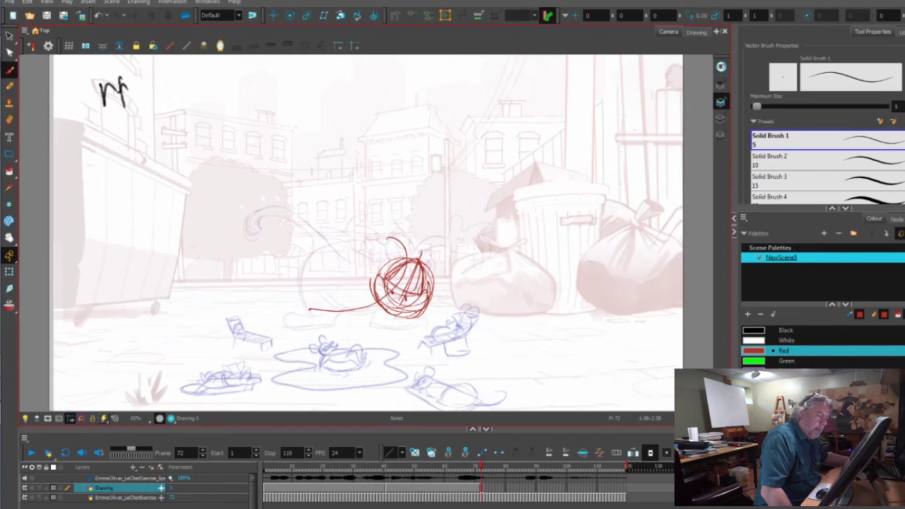
key(ctrl+z)
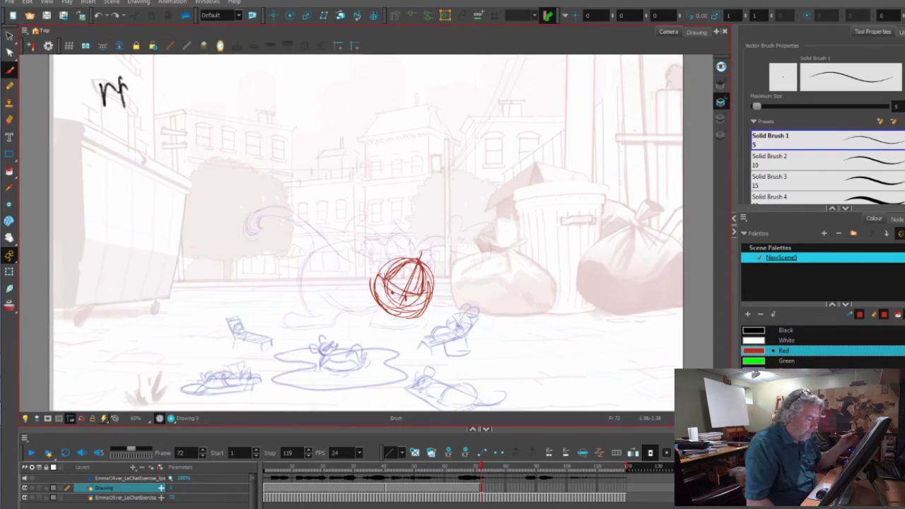
- Flip back and forth between frames 72 and 77 to examine how the crouching cat's head and body turn
key(period)
key(period)
key(period)
key(period)
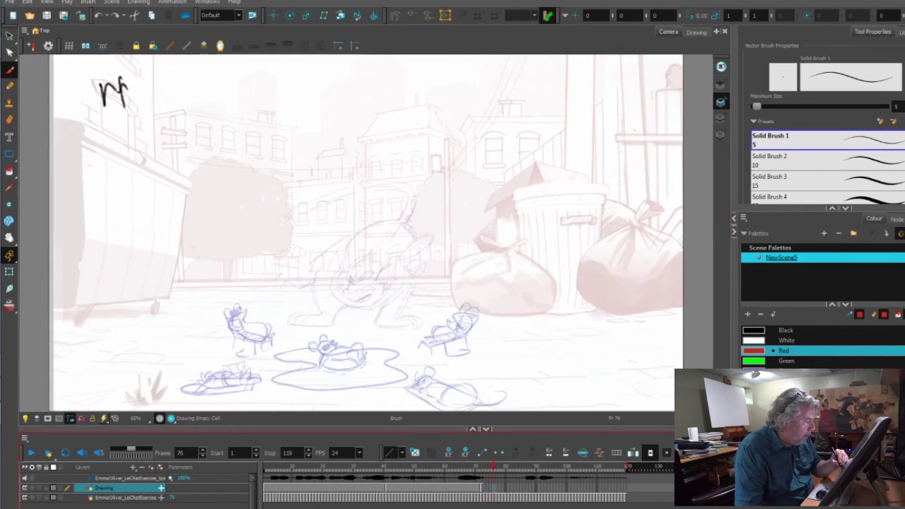
key(period)
key(comma)
key(comma)
key(comma)
key(comma)
key(comma)
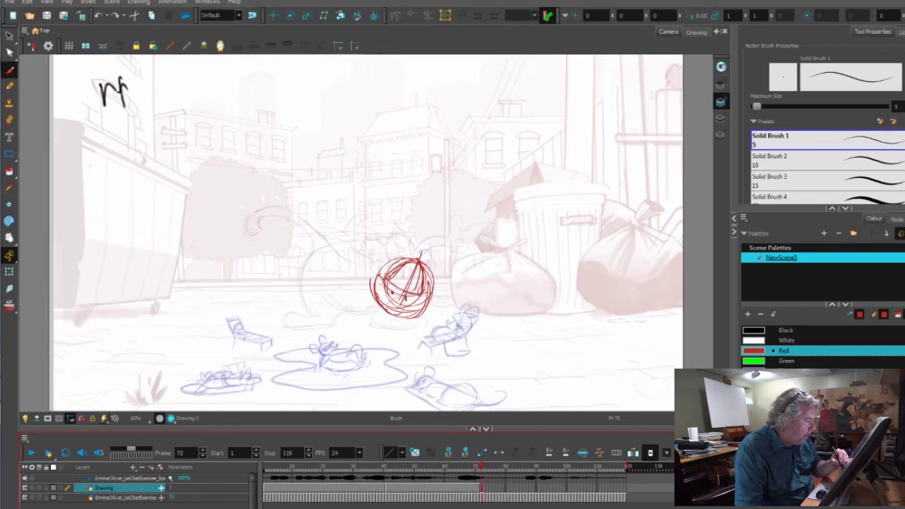
key(period)
key(period)
key(period)
key(period)
key(period)
key(period)
key(period)
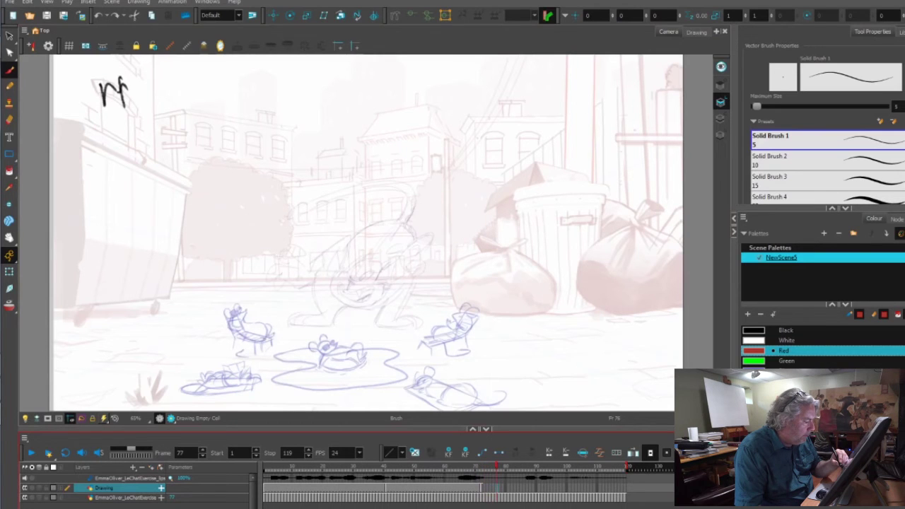
key(comma)
key(comma)
key(comma)
key(comma)
key(comma)
key(period)
key(period)
key(period)
key(period)
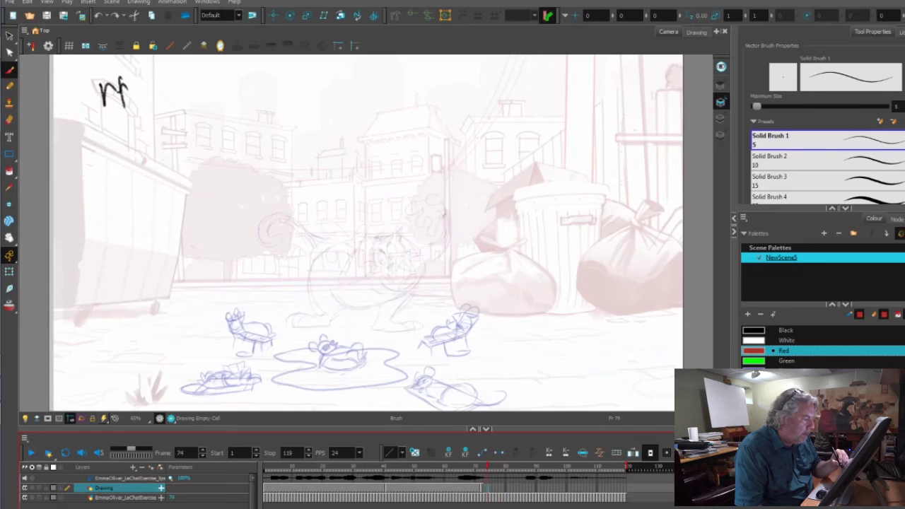
key(comma)
key(comma)
key(comma)
key(period)
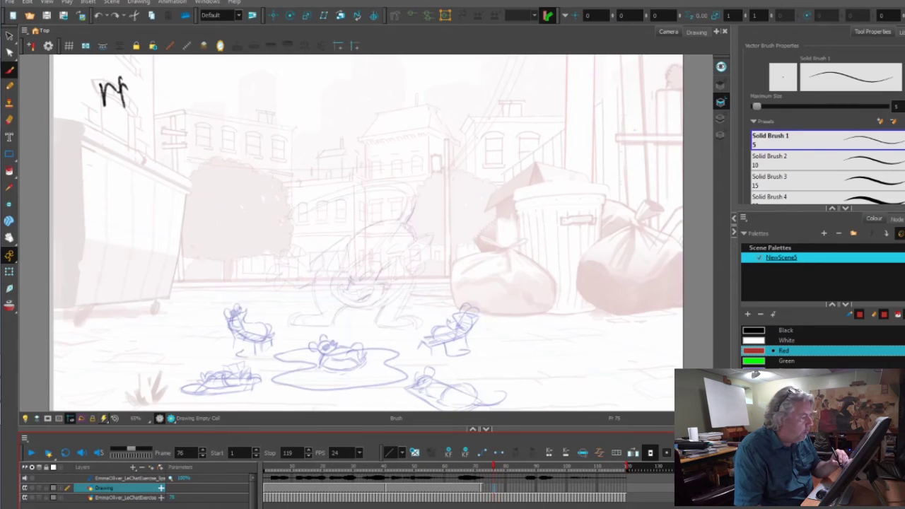
- Examine the cat's poses after the head turn frame by frame up to about frame 93, returning to frame 75
key(period)
key(period)
key(period)
key(period)
key(period)
key(period)
key(period)
key(period)
key(period)
key(period)
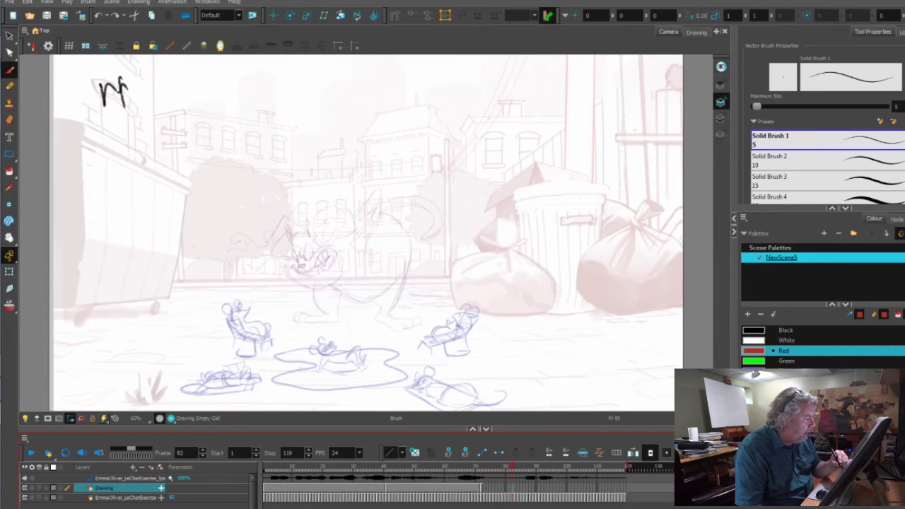
key(comma)
key(comma)
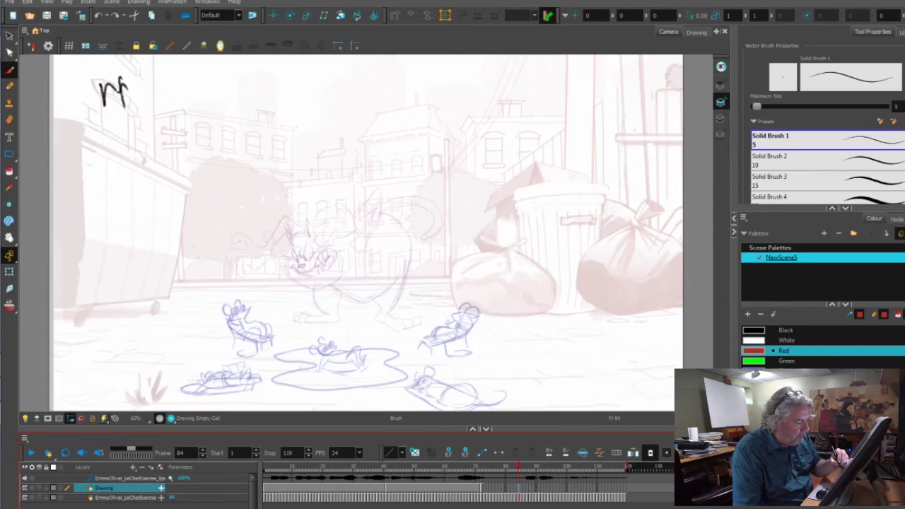
key(period)
key(period)
key(period)
key(period)
key(period)
key(period)
key(comma)
key(comma)
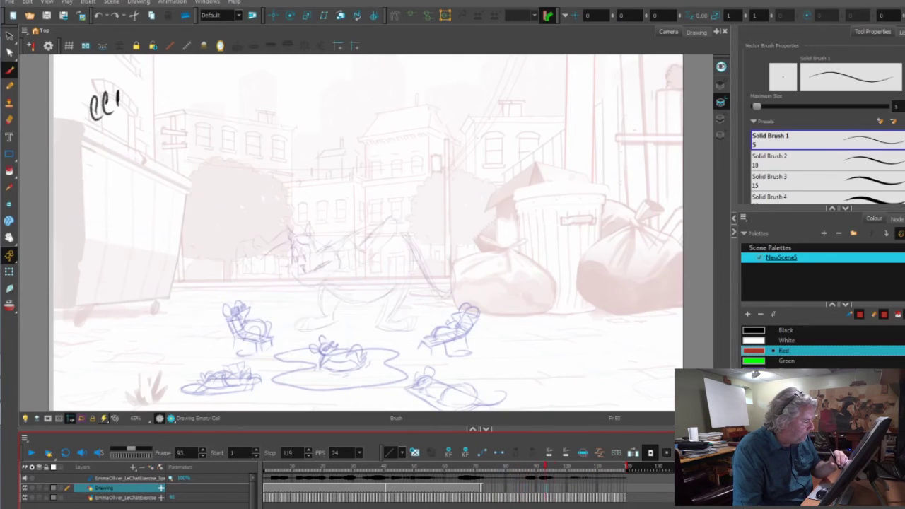
key(comma)
key(comma)
key(comma)
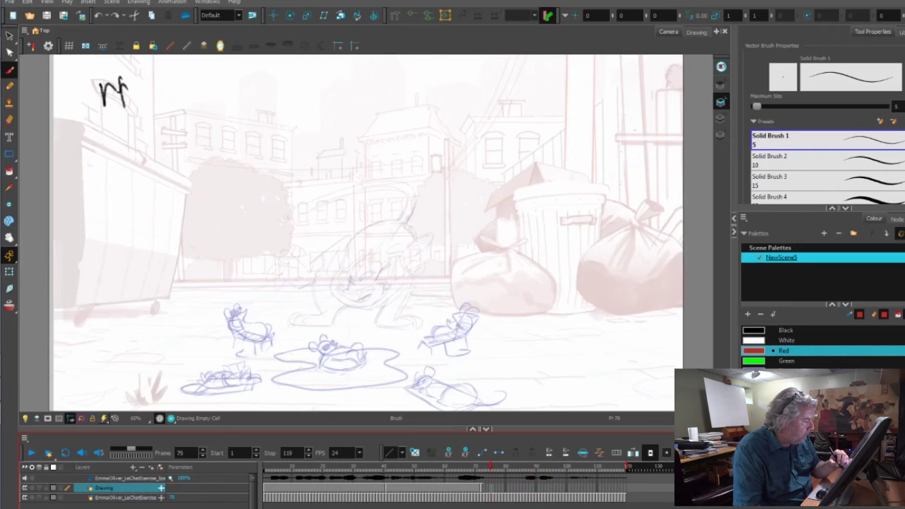
- Step back through the cat's head turn frame by frame to the red head construction on frame 72
key(comma)
key(comma)
key(comma)
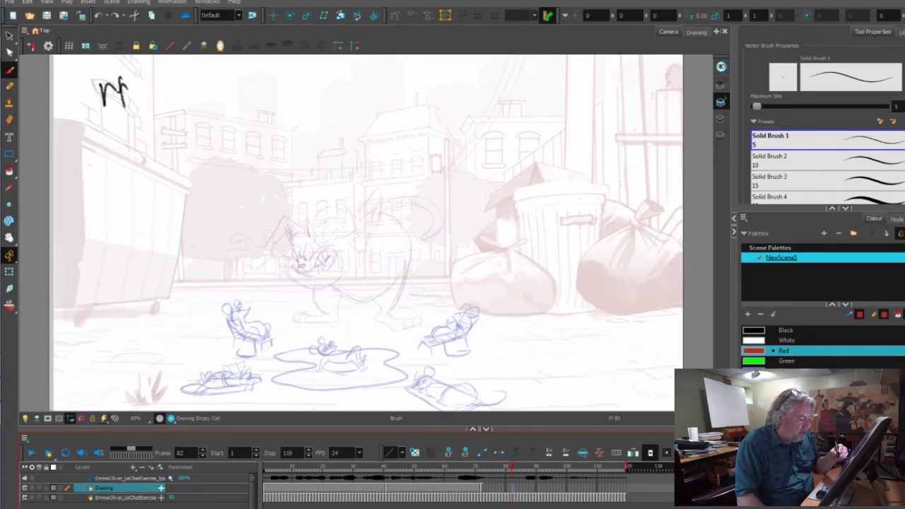
key(comma)
key(comma)
key(comma)
key(comma)
key(comma)
key(comma)
key(comma)
key(comma)
key(comma)
key(comma)
key(comma)
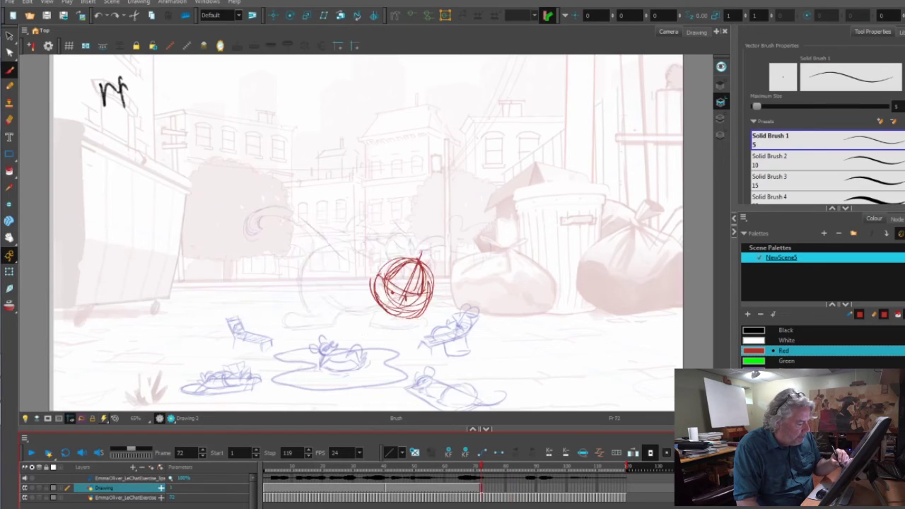
- Examine the cat's poses frame by frame from frame 72 up to frame 89
key(period)
key(period)
key(period)
key(period)
key(period)
key(period)
key(period)
key(period)
key(period)
key(period)
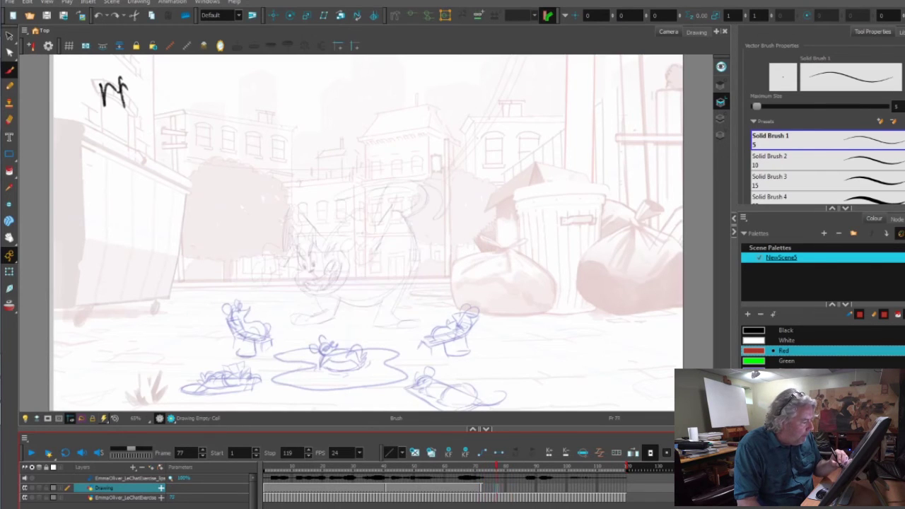
key(period)
key(period)
key(period)
key(period)
key(period)
key(period)
key(period)
key(period)
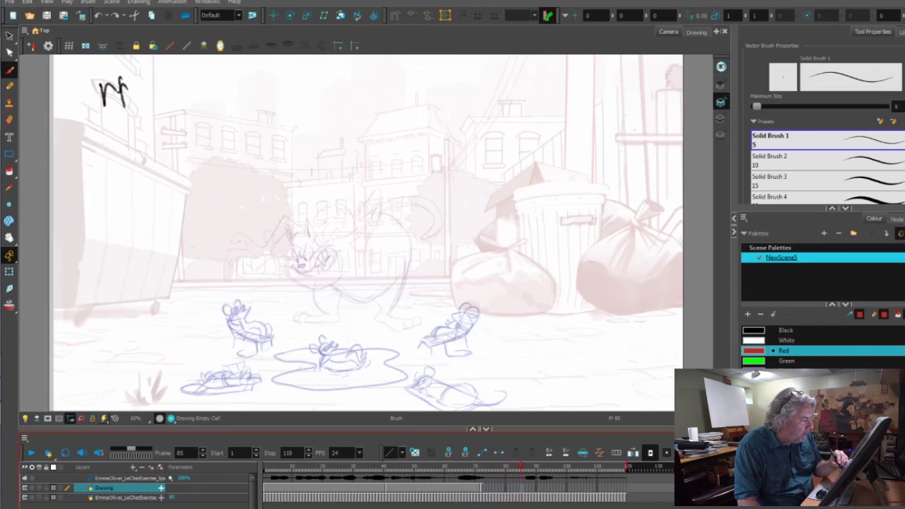
key(period)
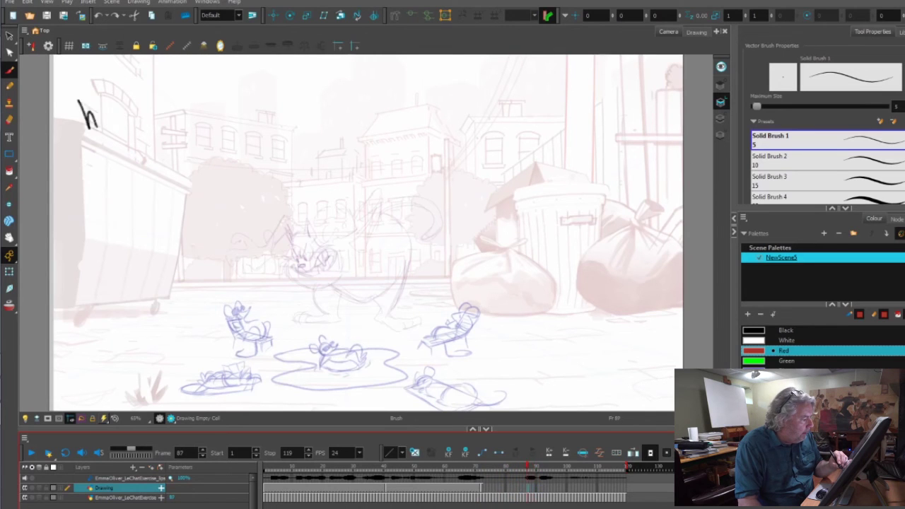
key(comma)
key(comma)
key(comma)
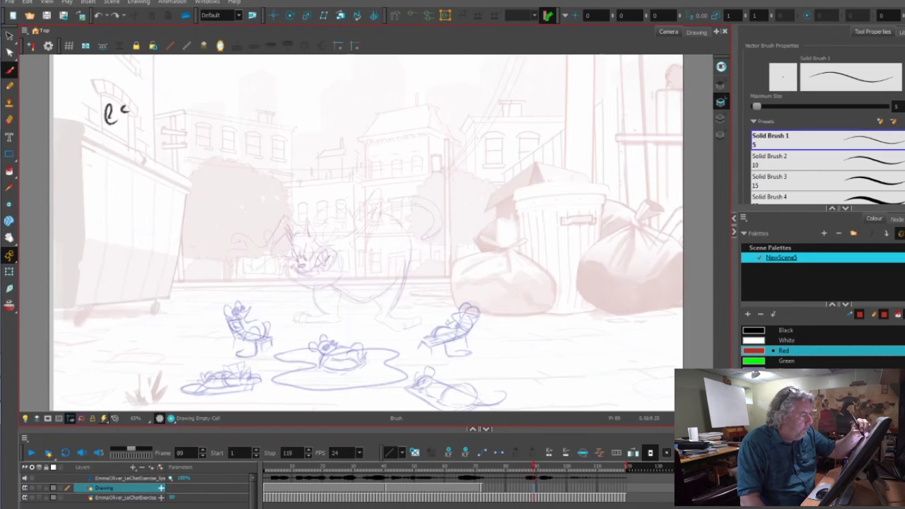
- On frame 89, write the red key-pose labels K1, K2 and K3 spaced across the upper background
drag(375, 88, 375, 111)
mouse_move(386, 87)
mouse_down()
mouse_move(387, 110)
mouse_move(395, 99)
mouse_move(404, 107)
mouse_up()
drag(229, 140, 229, 166)
drag(240, 141, 247, 164)
mouse_move(579, 131)
mouse_down()
mouse_move(578, 158)
mouse_move(592, 159)
mouse_up()
drag(600, 137, 598, 166)
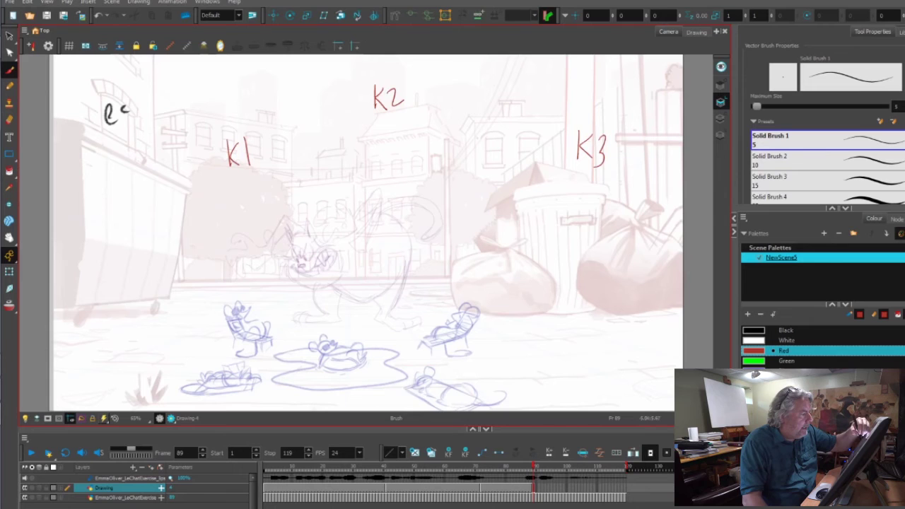
- Draw connecting lines from K1 to K2 and from K2 to K3, and erase the K1–K2 line
mouse_move(267, 147)
mouse_down()
mouse_move(360, 106)
mouse_move(351, 122)
mouse_up()
drag(418, 100, 560, 144)
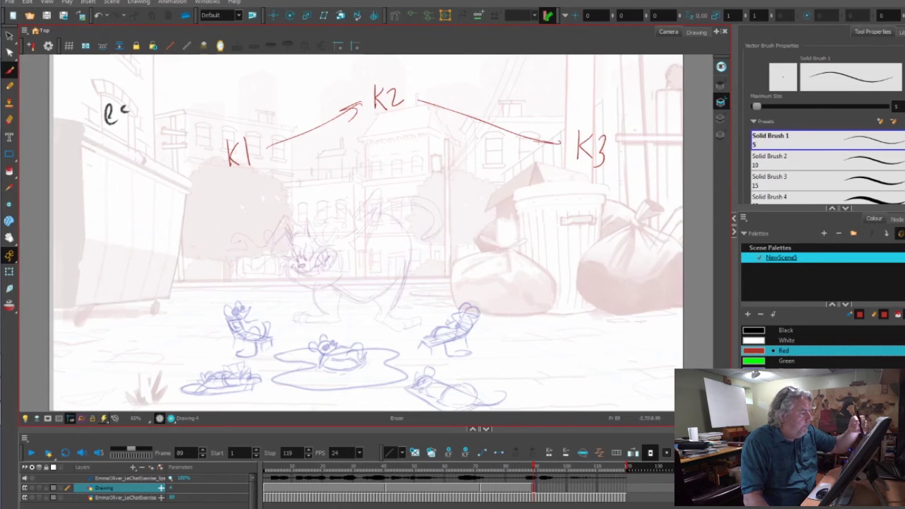
mouse_move(357, 86)
mouse_down()
mouse_move(354, 134)
mouse_move(326, 141)
mouse_move(343, 117)
mouse_move(332, 134)
mouse_move(272, 150)
mouse_move(311, 131)
mouse_move(262, 152)
mouse_up()
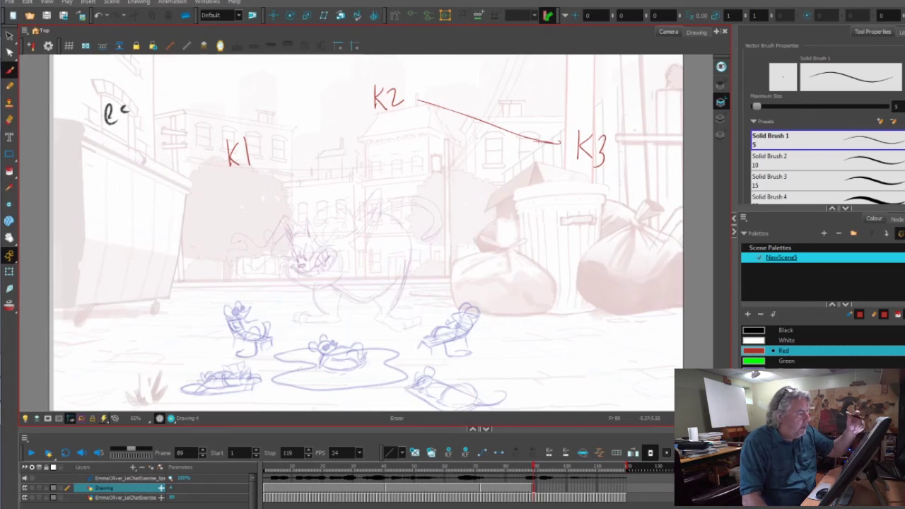
drag(401, 74, 396, 77)
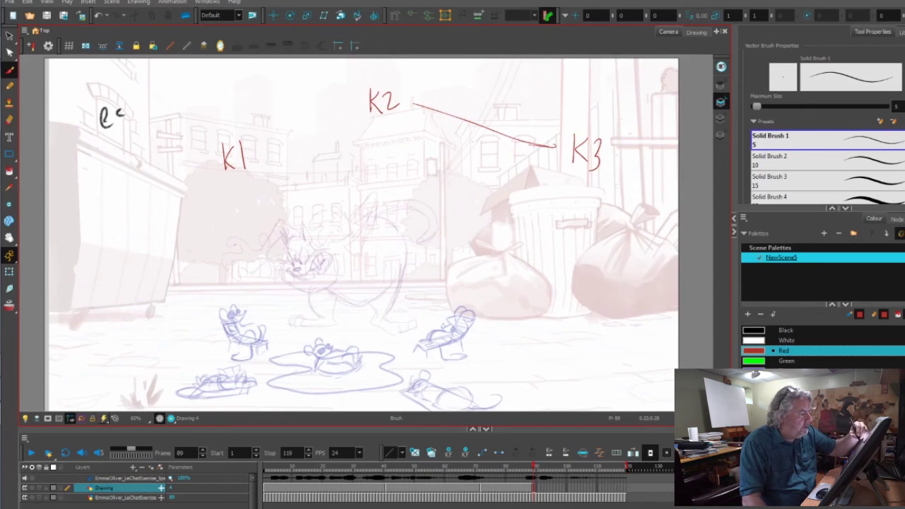
drag(363, 156, 364, 173)
key(alt+s)
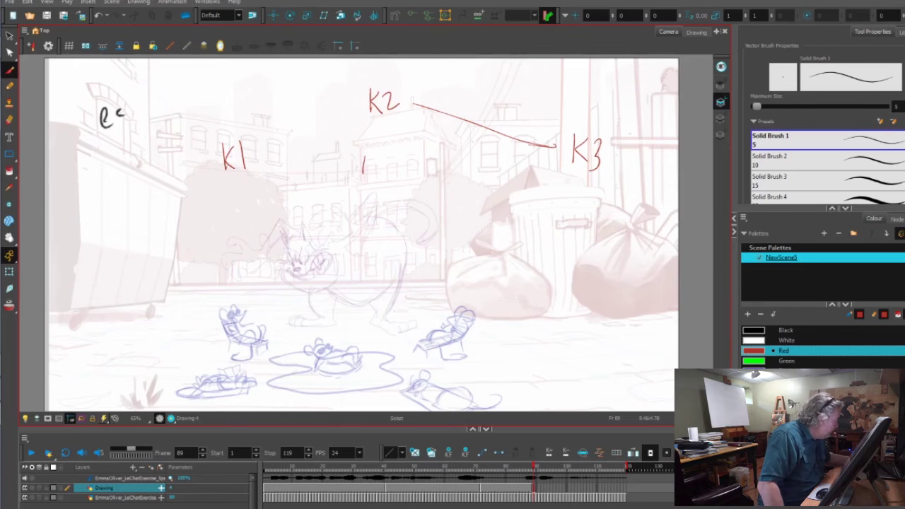
key(ctrl+z)
- With the brush, write the label EK2 above K2 and the labels K2A and K2B below it
key(alt+b)
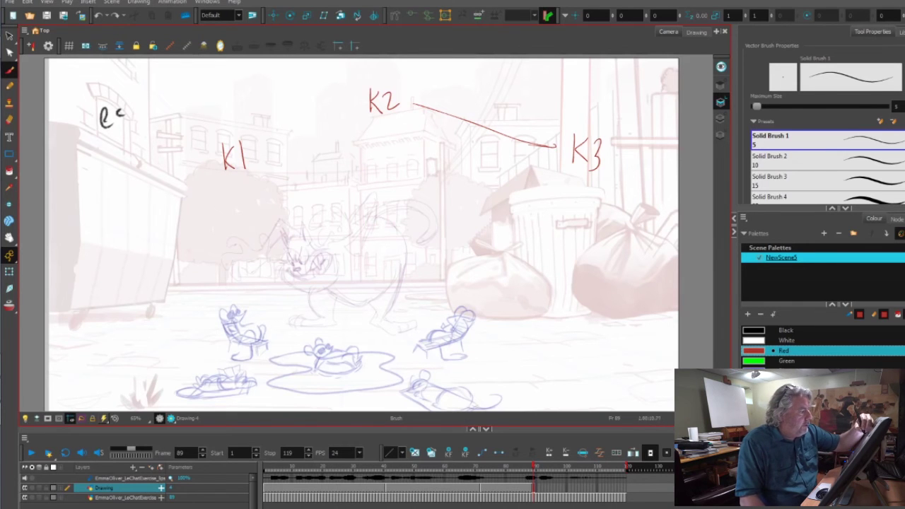
mouse_move(375, 70)
mouse_down()
mouse_move(376, 83)
mouse_move(386, 69)
mouse_move(387, 84)
mouse_up()
mouse_move(397, 69)
mouse_down()
mouse_move(398, 82)
mouse_move(415, 82)
mouse_up()
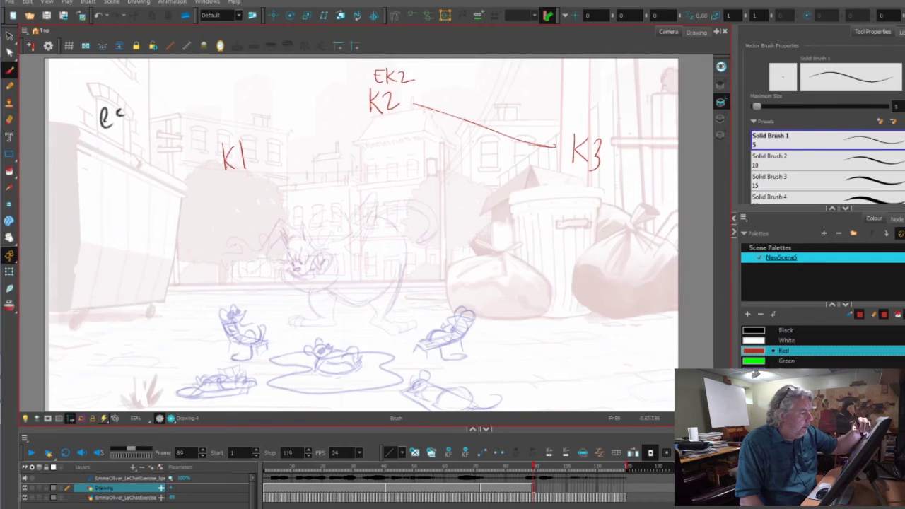
drag(351, 121, 352, 131)
drag(360, 121, 368, 131)
drag(369, 130, 374, 130)
drag(370, 128, 409, 120)
drag(410, 119, 436, 126)
drag(436, 116, 437, 127)
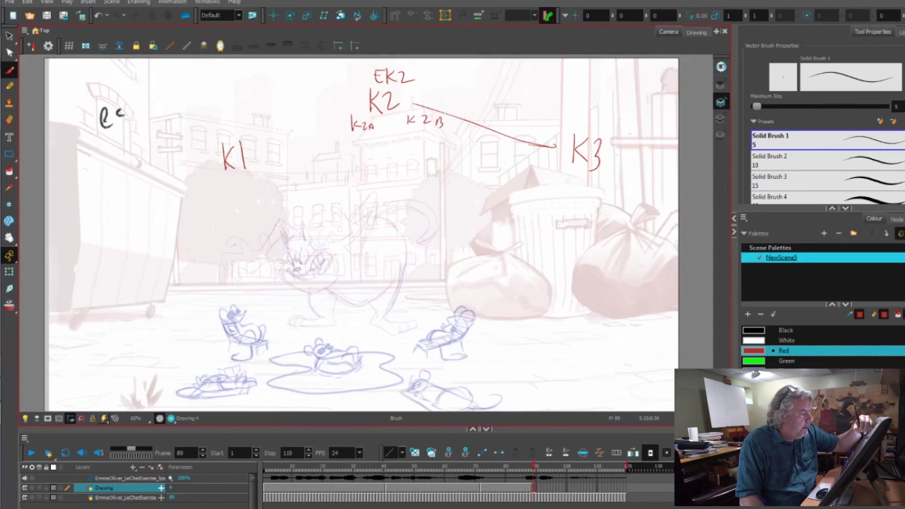
- Circle the K2, EK2, K2A and K2B labels individually and enclose the whole group in large overlapping circles
mouse_move(364, 110)
mouse_down()
mouse_move(376, 83)
mouse_move(403, 90)
mouse_move(412, 112)
mouse_up()
drag(403, 63, 389, 85)
mouse_move(345, 113)
mouse_down()
mouse_move(342, 129)
mouse_move(362, 111)
mouse_move(407, 135)
mouse_move(417, 105)
mouse_up()
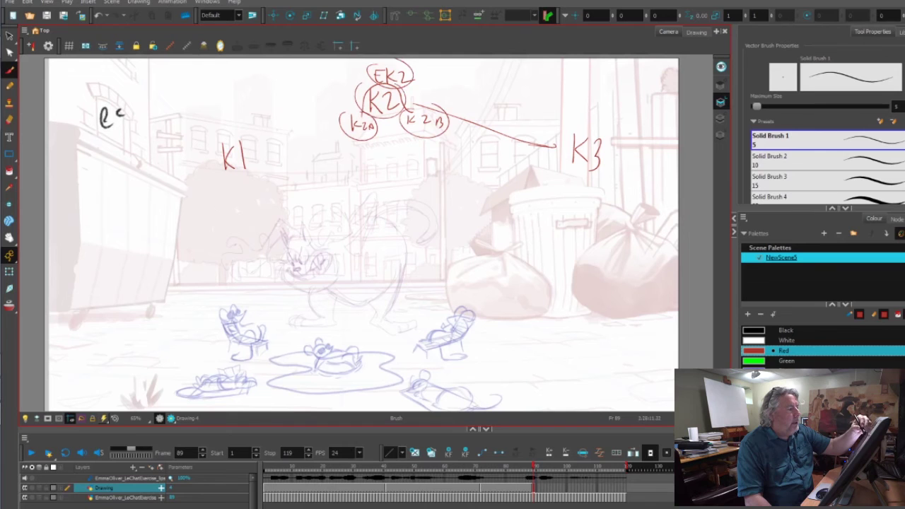
mouse_move(422, 61)
mouse_down()
mouse_move(339, 81)
mouse_move(467, 78)
mouse_move(452, 162)
mouse_move(375, 176)
mouse_up()
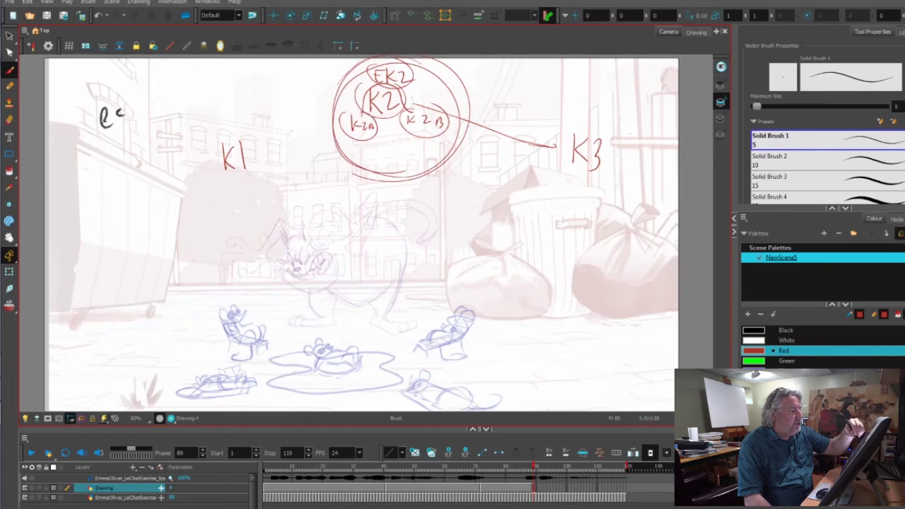
drag(443, 79, 382, 61)
drag(375, 173, 438, 74)
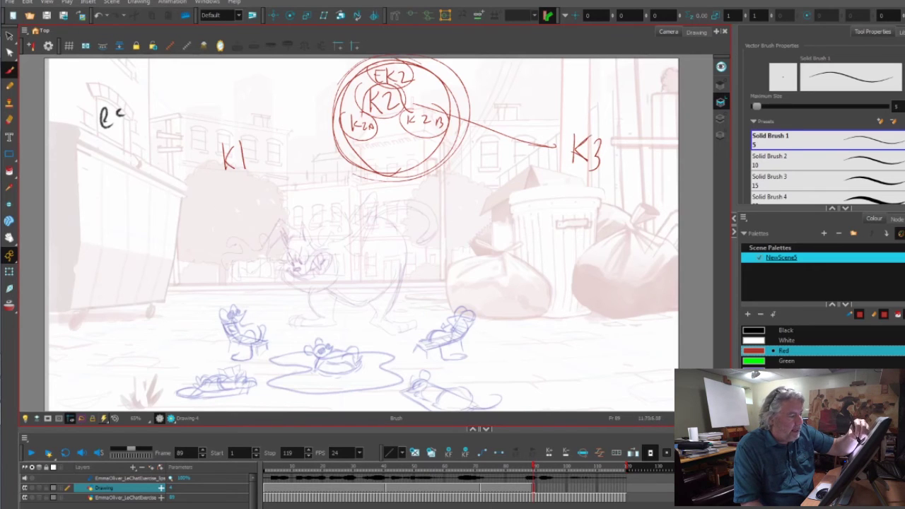
- Retrace the 3 of the K3 label and write EK3 beside it
drag(591, 140, 589, 169)
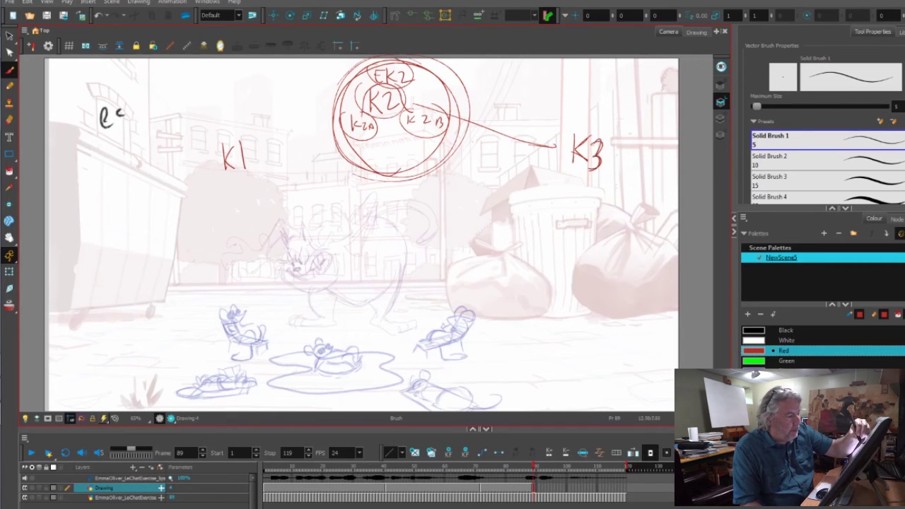
drag(612, 130, 620, 144)
drag(612, 137, 621, 134)
mouse_move(610, 129)
mouse_down()
mouse_move(627, 123)
mouse_move(622, 143)
mouse_up()
drag(634, 125, 632, 145)
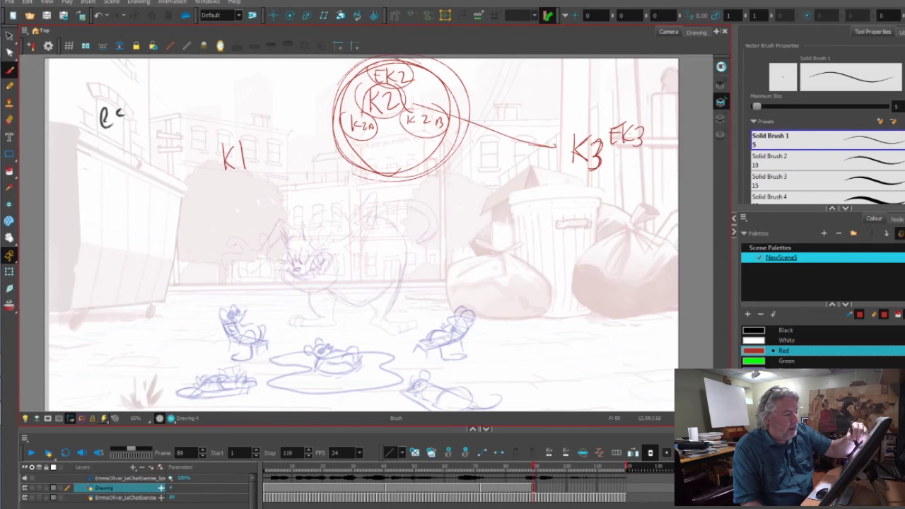
- Write K3A, K3B and K3C below K3, circle the K3 group, and add another small K3 label at its edge
mouse_move(600, 177)
mouse_down()
mouse_move(600, 202)
mouse_move(639, 204)
mouse_up()
mouse_move(626, 195)
mouse_down()
mouse_move(636, 194)
mouse_move(609, 235)
mouse_move(625, 237)
mouse_move(630, 225)
mouse_move(622, 240)
mouse_move(638, 241)
mouse_move(595, 262)
mouse_move(597, 251)
mouse_up()
mouse_move(599, 250)
mouse_down()
mouse_move(609, 265)
mouse_move(639, 269)
mouse_up()
drag(634, 164, 568, 207)
mouse_move(578, 271)
mouse_down()
mouse_move(616, 107)
mouse_move(645, 265)
mouse_move(653, 126)
mouse_up()
mouse_move(559, 122)
mouse_down()
mouse_move(562, 138)
mouse_move(579, 118)
mouse_up()
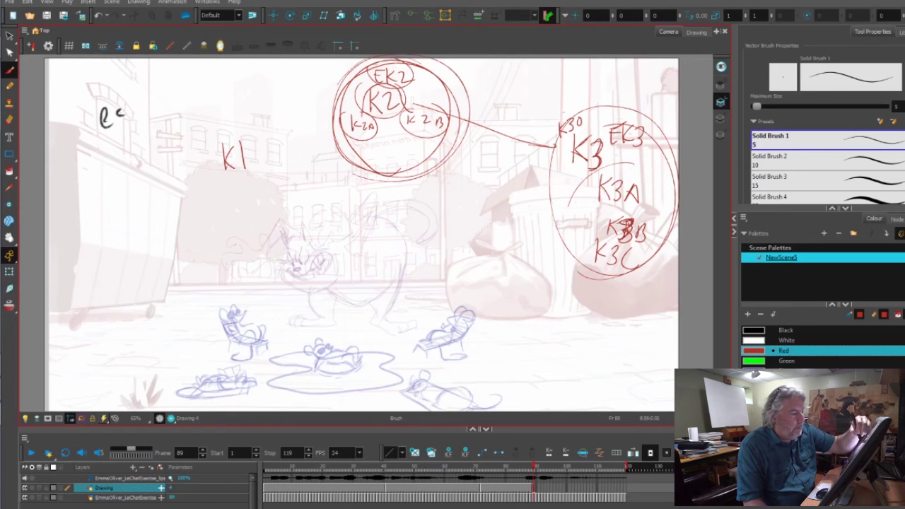
- Draw another line from the K2 group to the small K3 label and enclose the K3 group in more large loops
drag(454, 118, 556, 128)
mouse_move(548, 123)
mouse_down()
mouse_move(557, 128)
mouse_move(547, 134)
mouse_up()
mouse_move(547, 126)
mouse_down()
mouse_move(552, 115)
mouse_move(569, 114)
mouse_move(664, 256)
mouse_move(608, 268)
mouse_move(643, 256)
mouse_up()
mouse_move(557, 126)
mouse_down()
mouse_move(631, 157)
mouse_move(634, 249)
mouse_up()
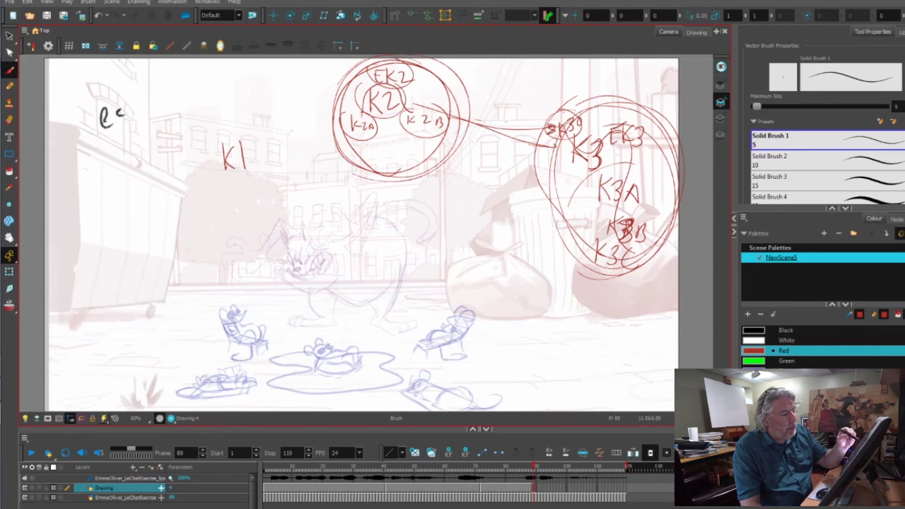
mouse_move(650, 132)
mouse_down()
mouse_move(616, 267)
mouse_move(549, 121)
mouse_move(669, 215)
mouse_move(555, 183)
mouse_move(622, 265)
mouse_move(555, 205)
mouse_up()
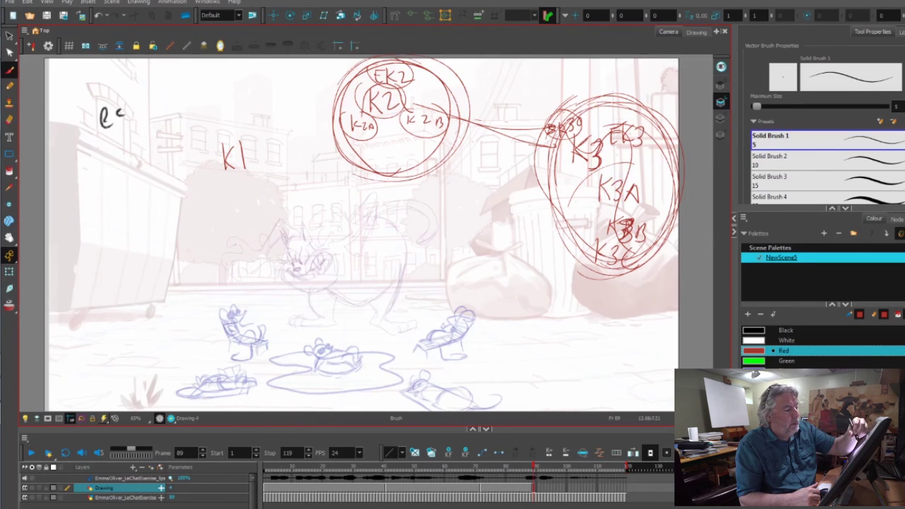
mouse_move(648, 141)
mouse_down()
mouse_move(550, 160)
mouse_move(672, 168)
mouse_up()
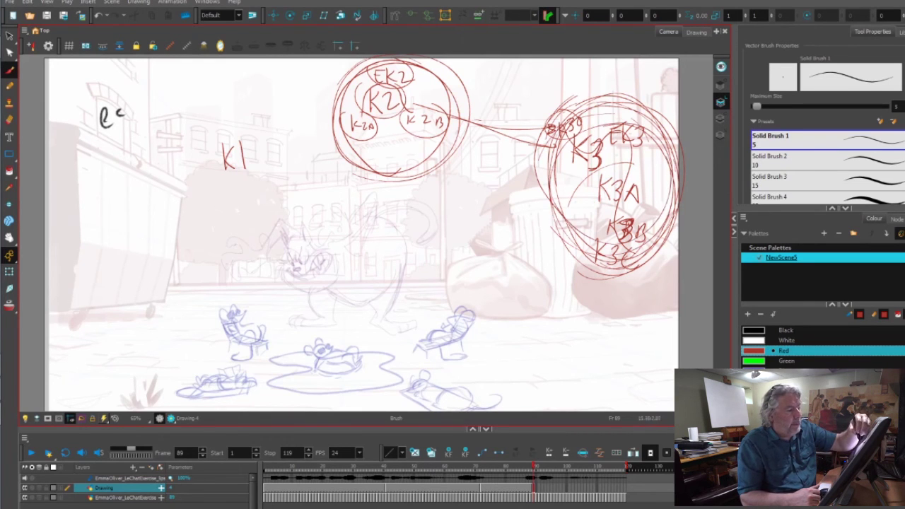
- Reinforce the connection between the K2 and K3 groups with several overlapping red strokes
drag(459, 123, 495, 134)
drag(408, 104, 574, 142)
drag(472, 130, 595, 132)
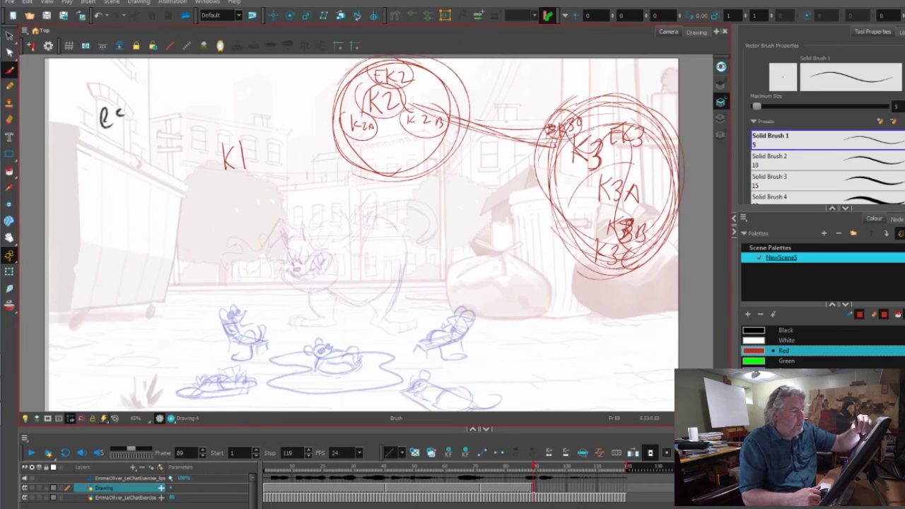
drag(482, 127, 543, 139)
mouse_move(452, 96)
mouse_down()
mouse_move(492, 132)
mouse_move(545, 135)
mouse_up()
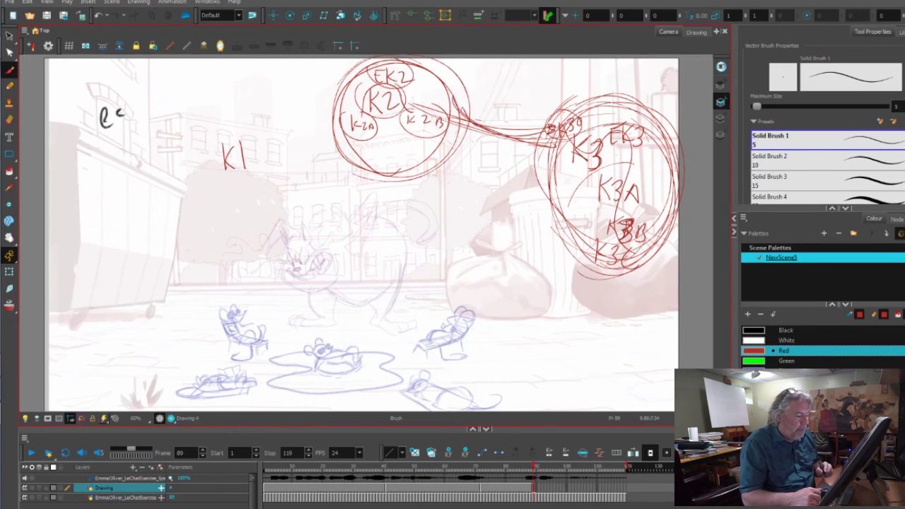
- Examine the cat's poses after frame 89 frame by frame up to about frame 108
mouse_move(533, 467)
mouse_down()
mouse_move(549, 466)
mouse_move(522, 466)
mouse_move(557, 466)
mouse_up()
key(period)
key(period)
key(period)
key(period)
key(period)
key(period)
key(period)
key(period)
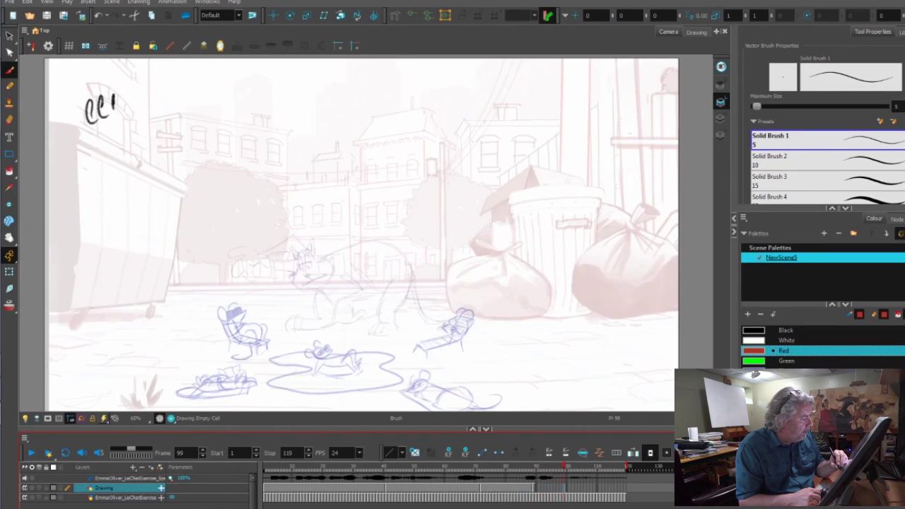
key(period)
key(period)
key(period)
key(period)
key(period)
key(period)
key(period)
key(period)
key(period)
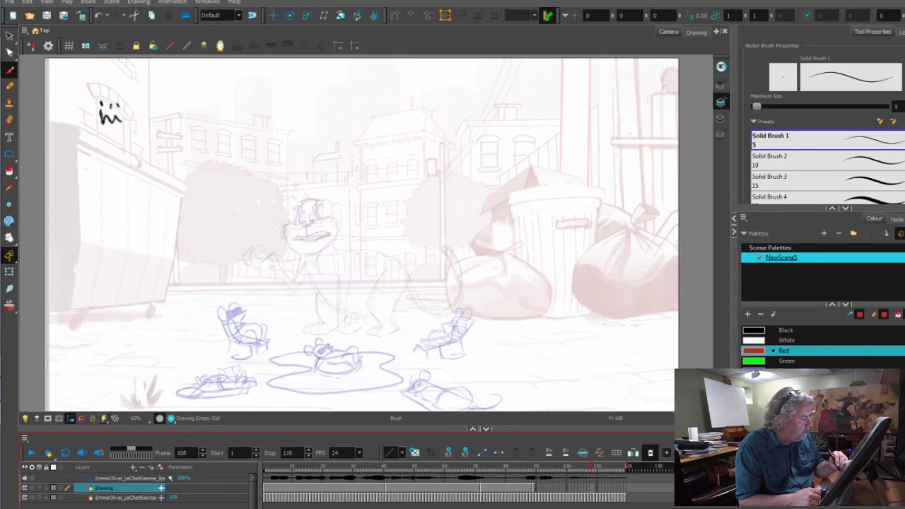
- Go back to about frame 101 and examine the cat's rise frame by frame up to frame 111
mouse_move(612, 467)
mouse_down()
mouse_move(523, 466)
mouse_move(603, 466)
mouse_move(570, 466)
mouse_up()
key(period)
key(period)
key(period)
key(period)
key(period)
key(period)
key(period)
key(period)
key(period)
key(period)
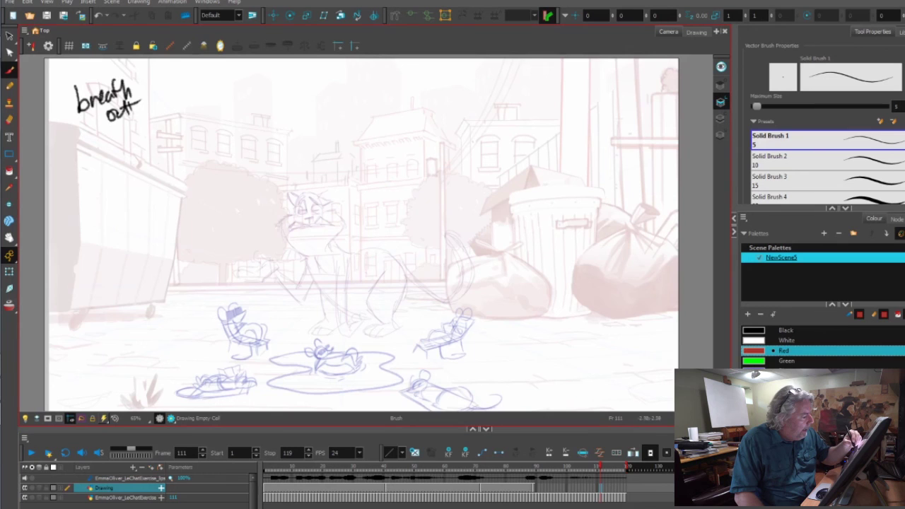
- On frame 111, sketch red construction lines over the cat's raised foreleg, circular head and rounded torso
drag(307, 261, 300, 285)
mouse_move(300, 284)
mouse_down()
mouse_move(323, 309)
mouse_move(339, 299)
mouse_up()
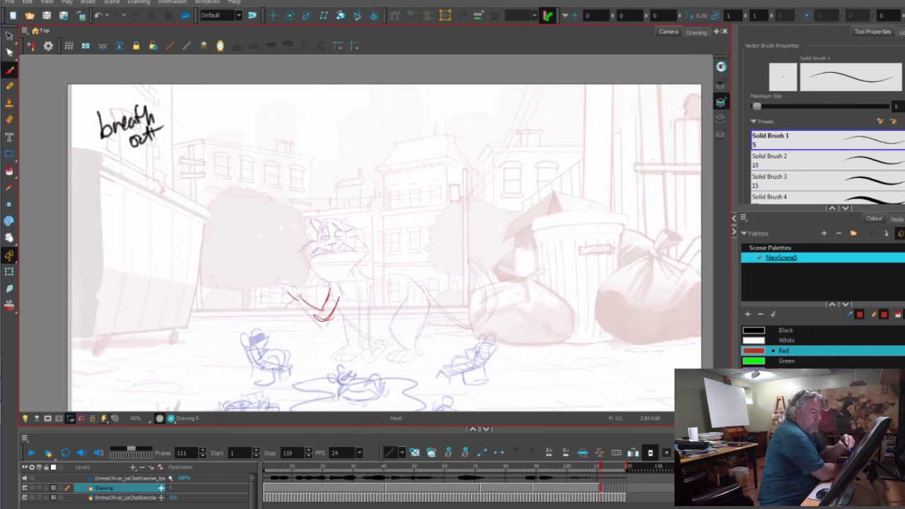
mouse_move(184, 268)
mouse_down()
mouse_move(157, 227)
mouse_move(137, 226)
mouse_up()
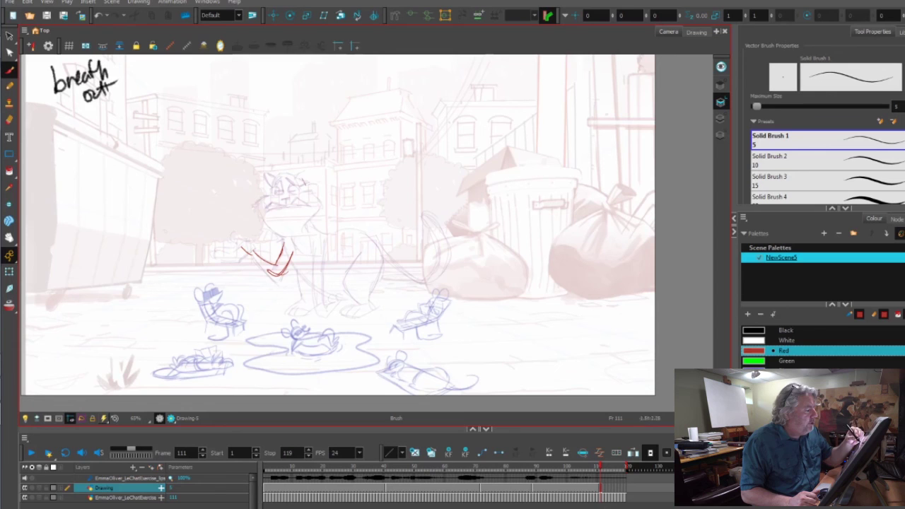
mouse_move(322, 218)
mouse_down()
mouse_move(306, 177)
mouse_move(276, 170)
mouse_up()
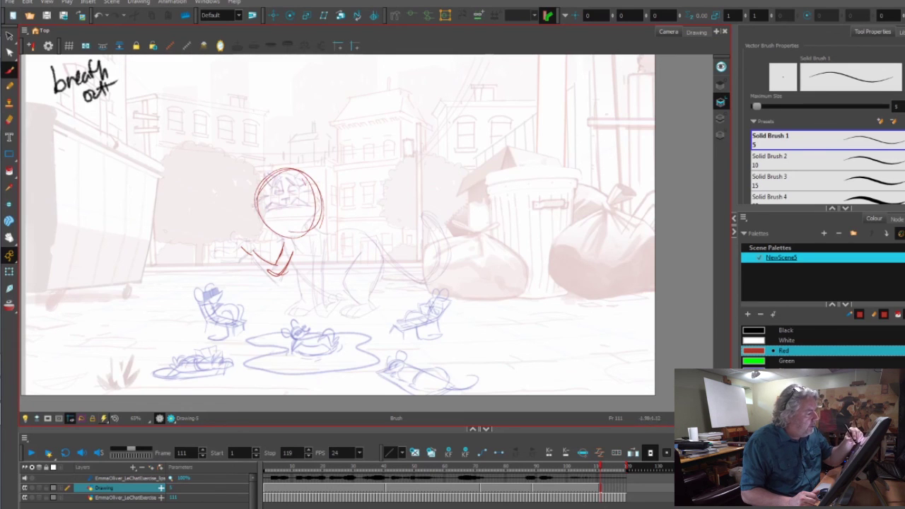
drag(292, 256, 351, 290)
drag(289, 237, 337, 291)
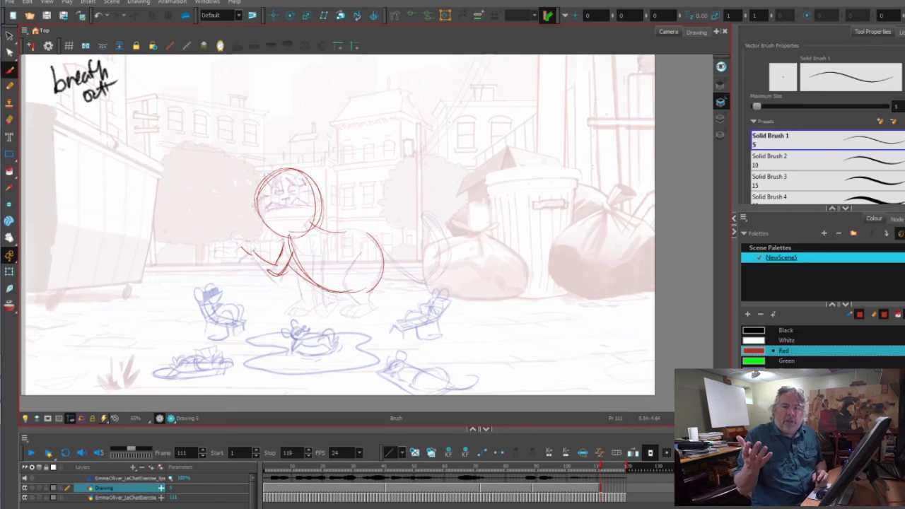
- Compare the cat's low pose around frame 99 with its raised poses through frame 115
mouse_move(601, 467)
mouse_down()
mouse_move(523, 468)
mouse_move(592, 468)
mouse_move(581, 468)
mouse_up()
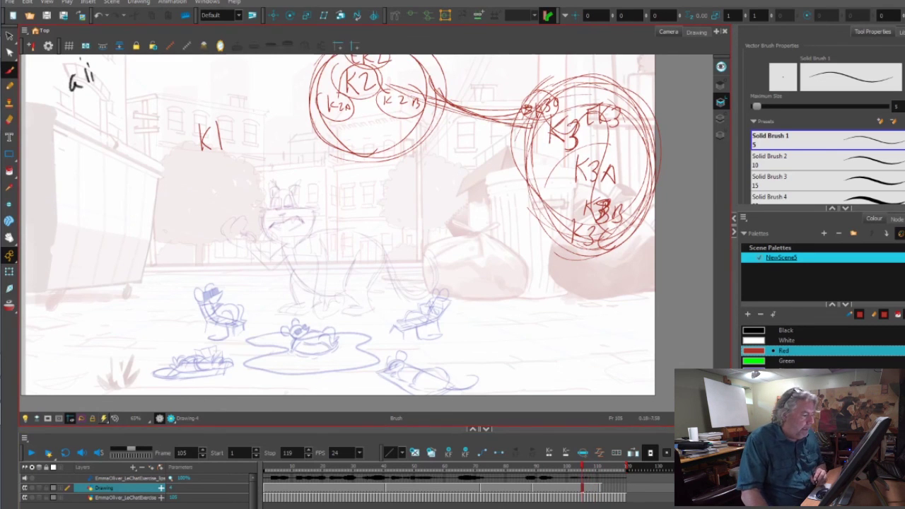
drag(582, 468, 592, 467)
key(period)
key(period)
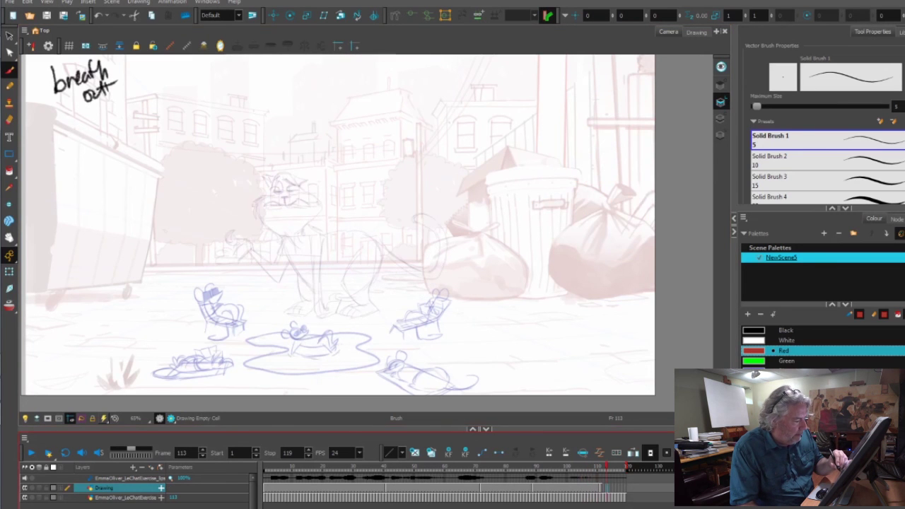
key(period)
key(period)
key(period)
key(period)
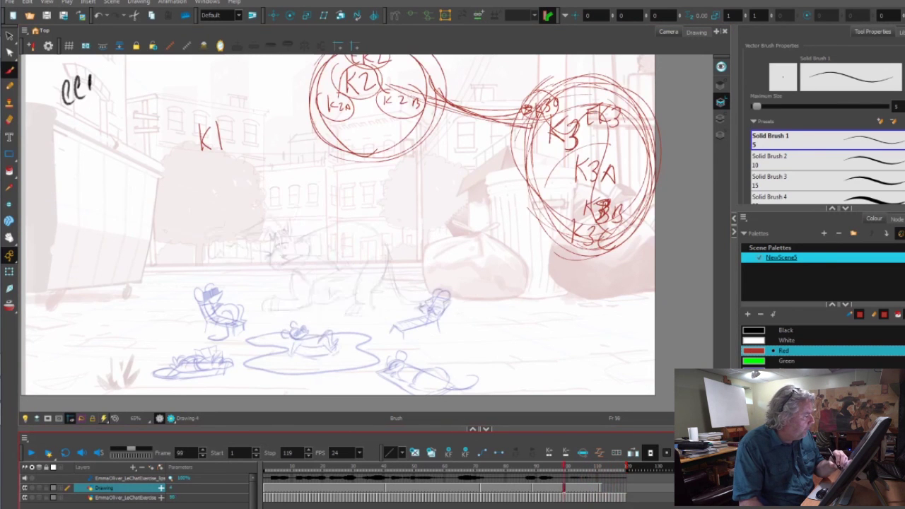
key(period)
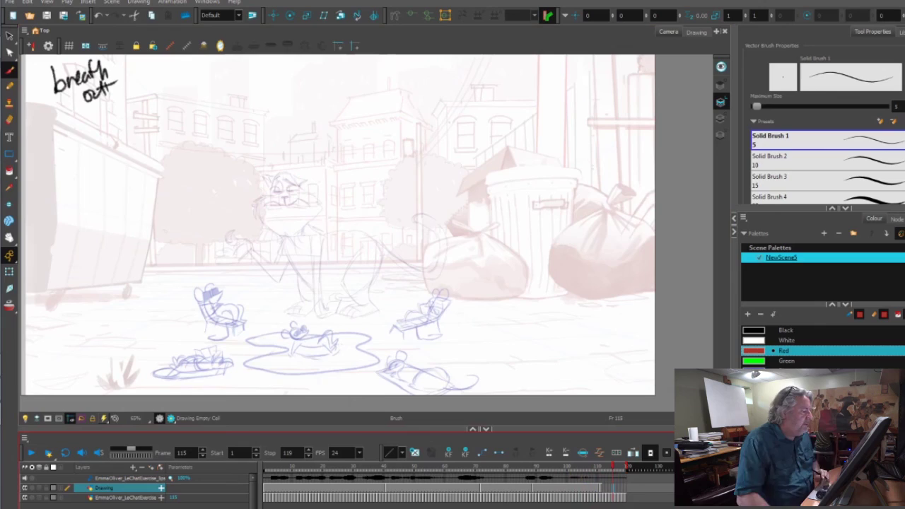